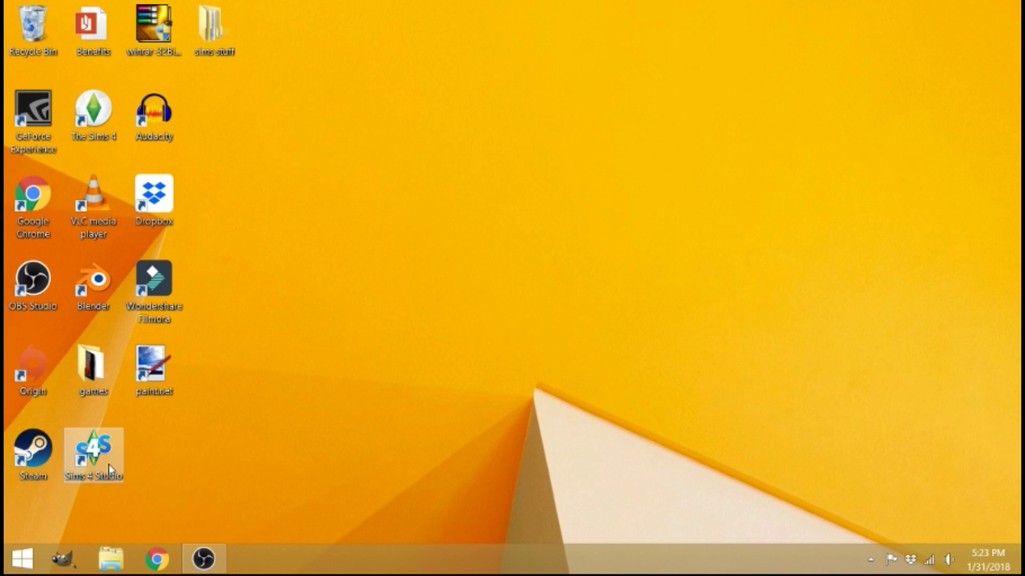
- Launch Sims 4 Studio from its desktop shortcut
double_click(101, 464)
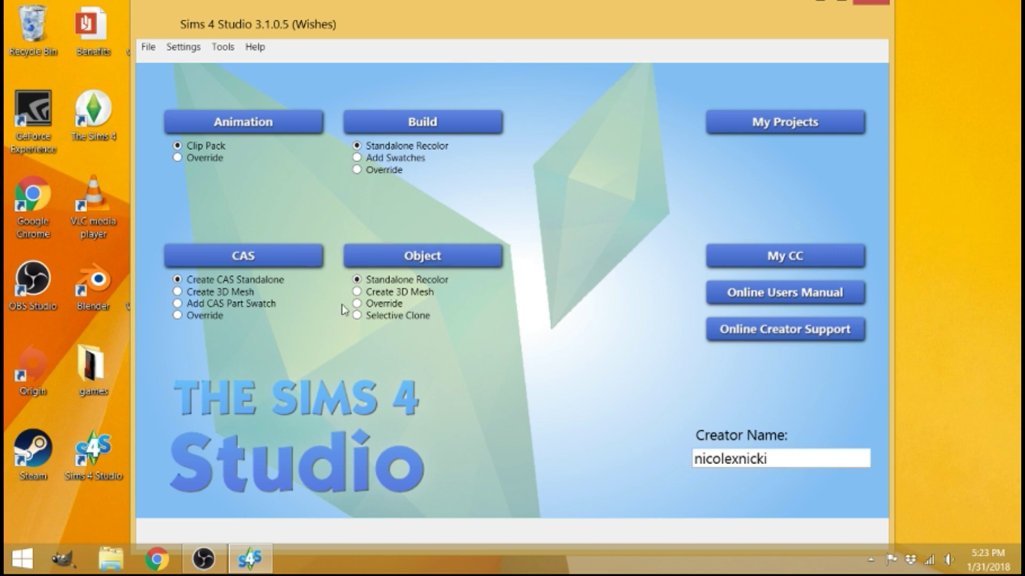
- Start an Object (Standalone Recolor) project filtered to Base Game packs and Game content
left_click(423, 256)
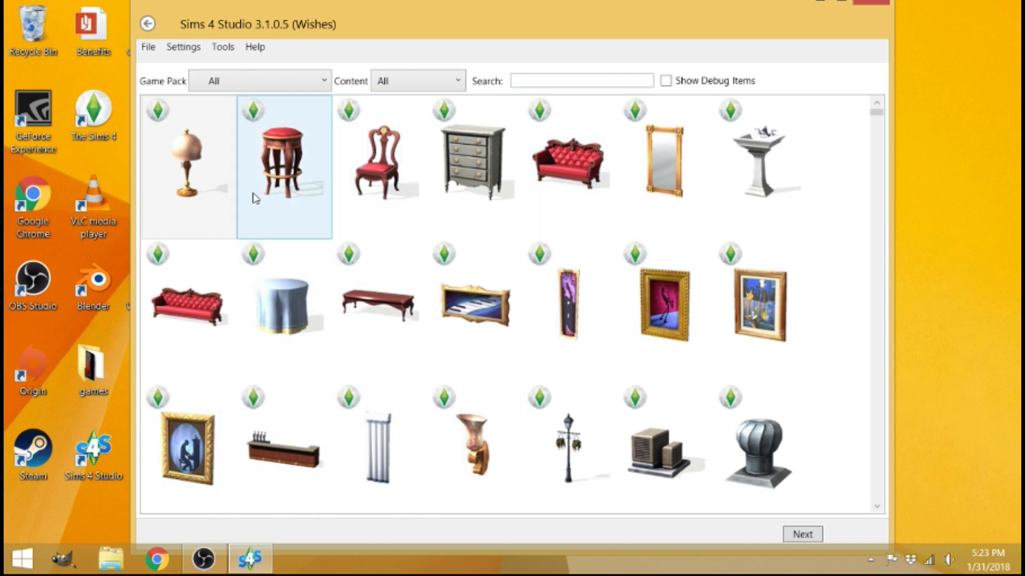
left_click(223, 85)
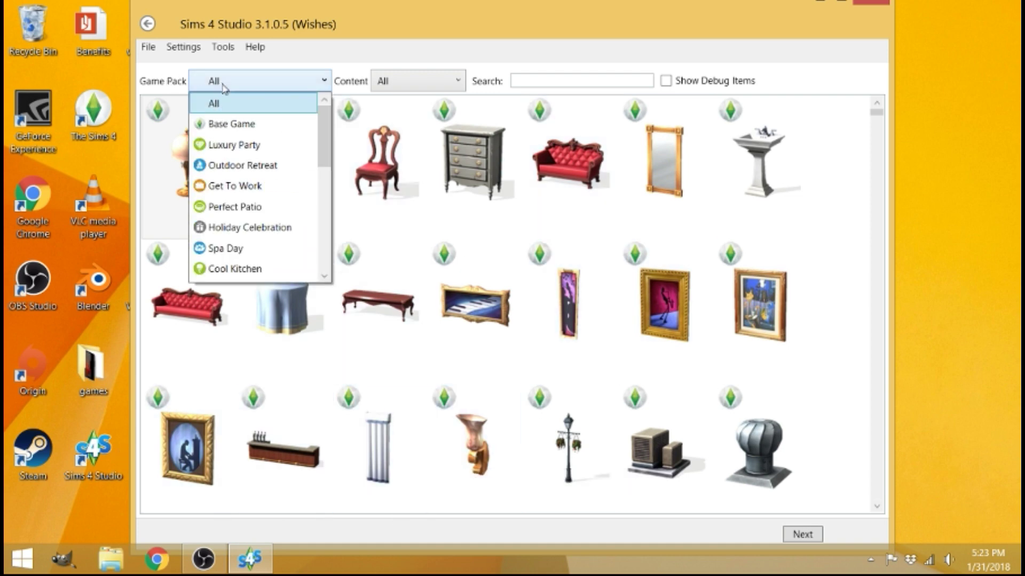
left_click(225, 121)
left_click(392, 88)
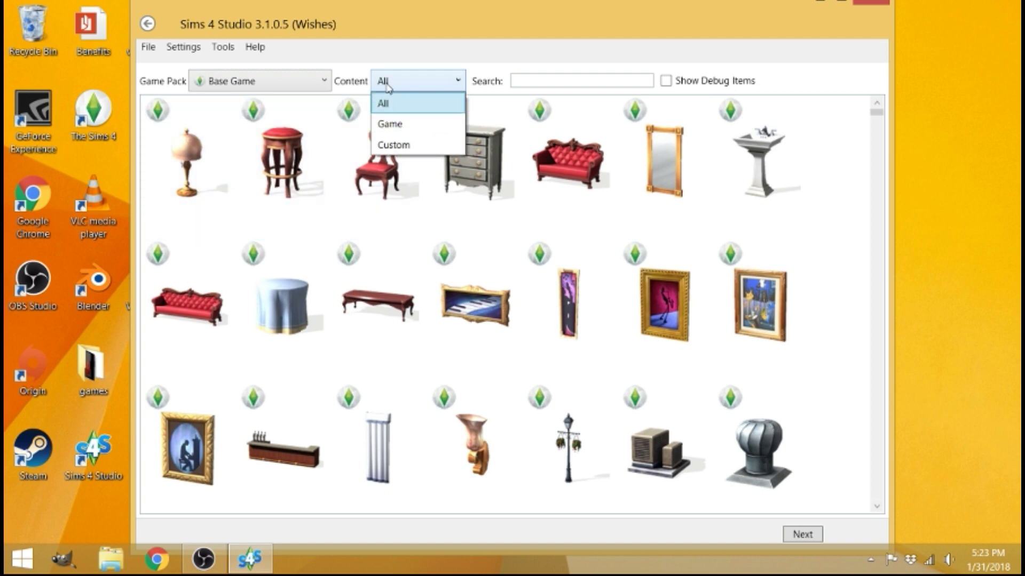
left_click(383, 124)
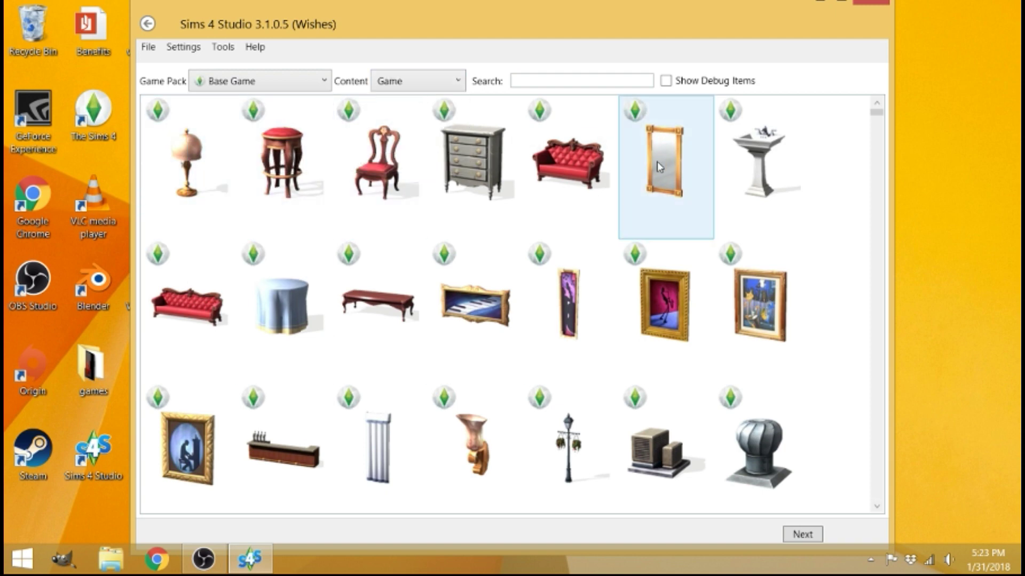
- Find and select the Tragic Clown painting in the catalog, then continue with Next
left_click(879, 122)
left_click(882, 127)
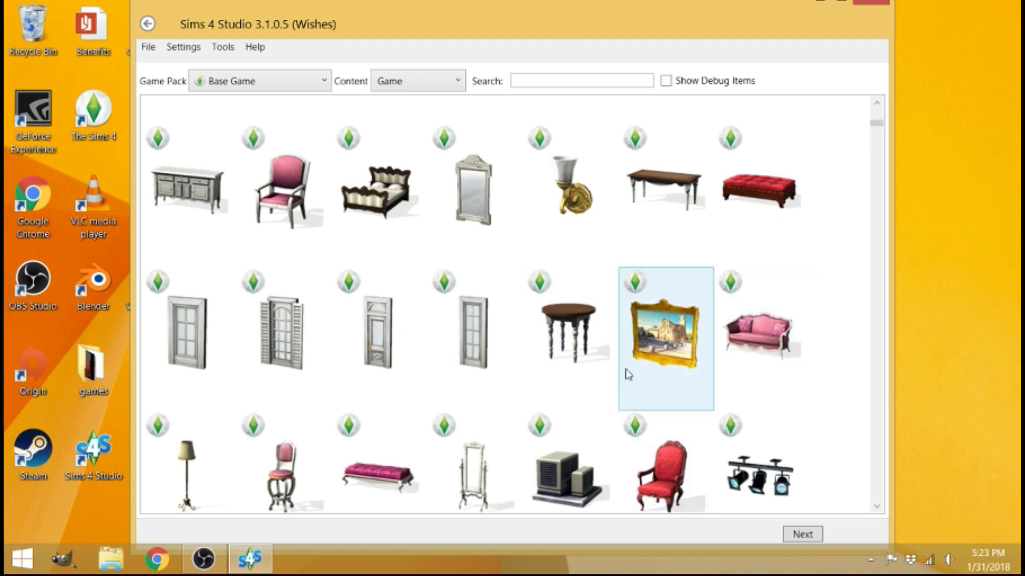
left_click(882, 133)
left_click_drag(883, 133, 896, 478)
left_click(843, 2)
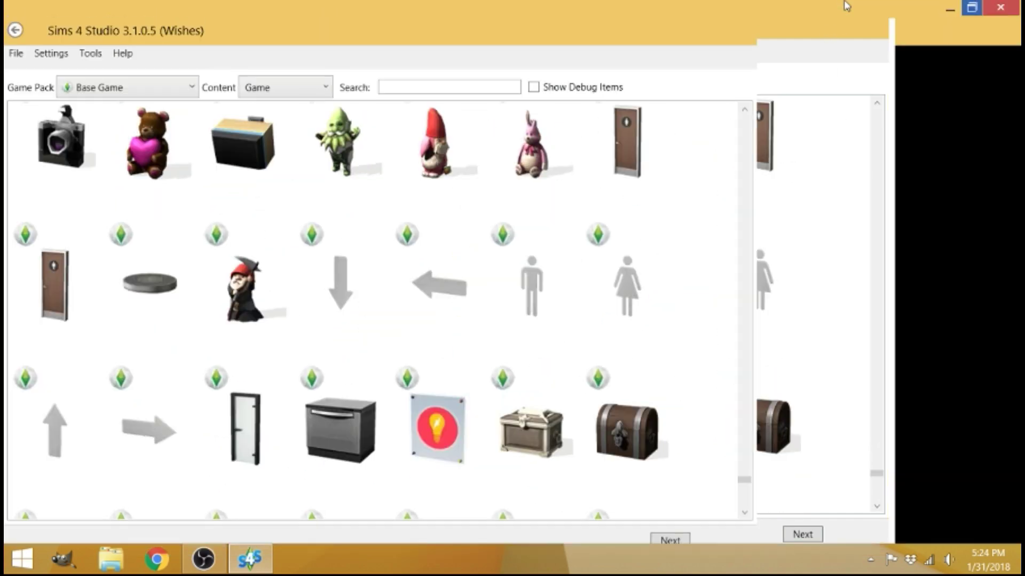
left_click_drag(1007, 489, 1002, 473)
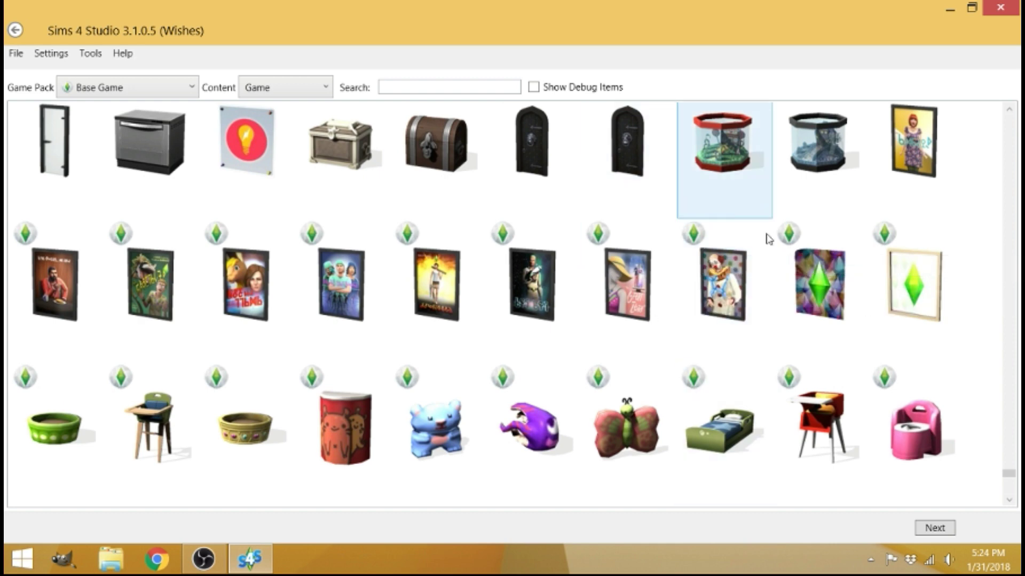
left_click(727, 310)
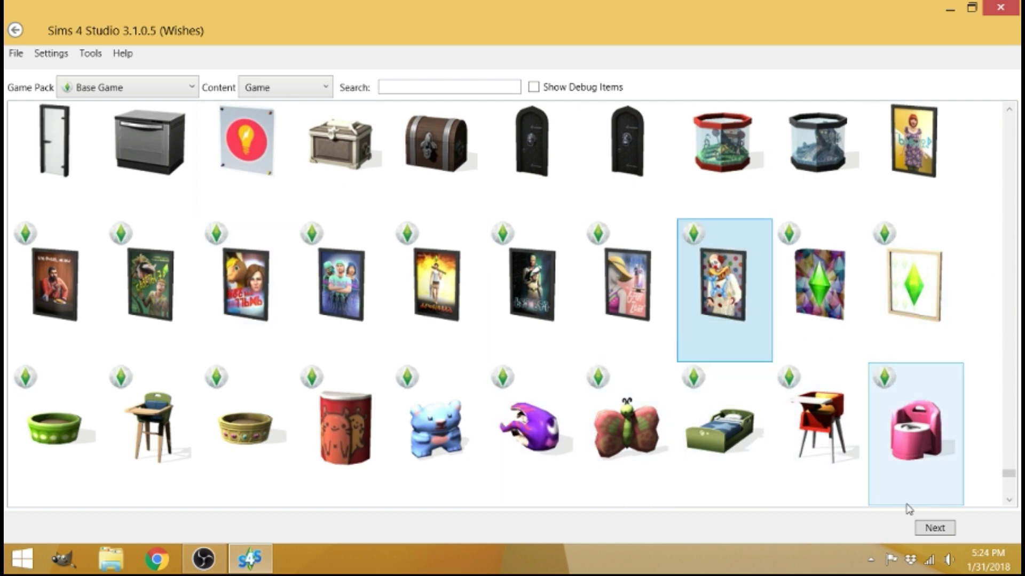
left_click(927, 531)
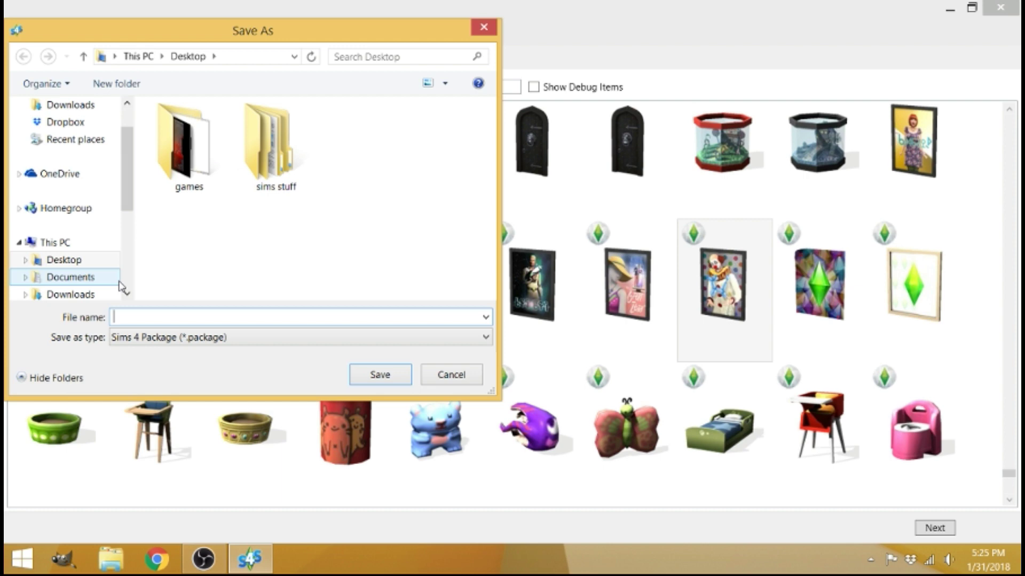
- Save the new project on the Desktop as nicole.package
type("icole")
left_click(388, 377)
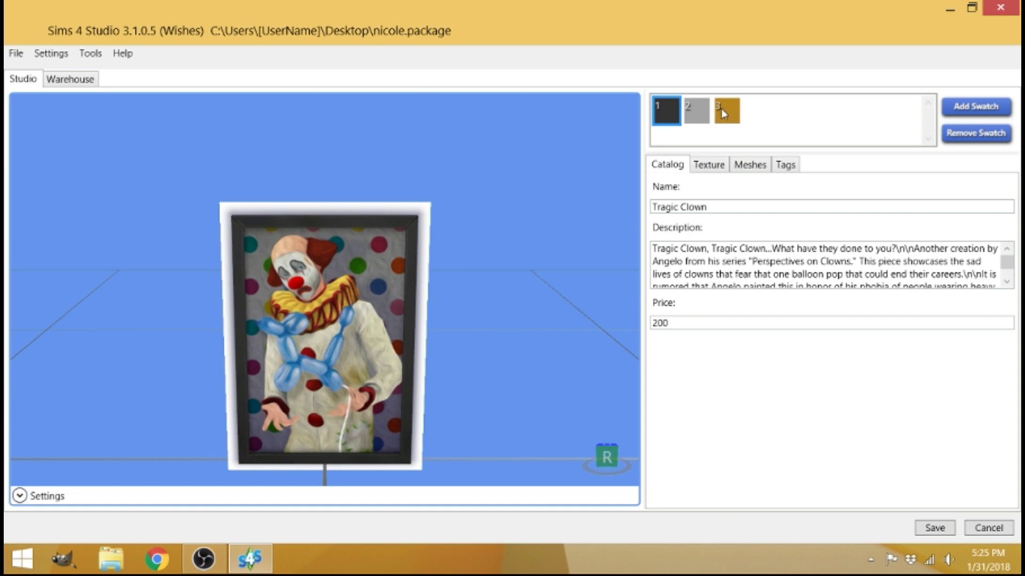
- Preview the black, grey and gold frame swatches, then remove the grey and gold ones
left_click(695, 112)
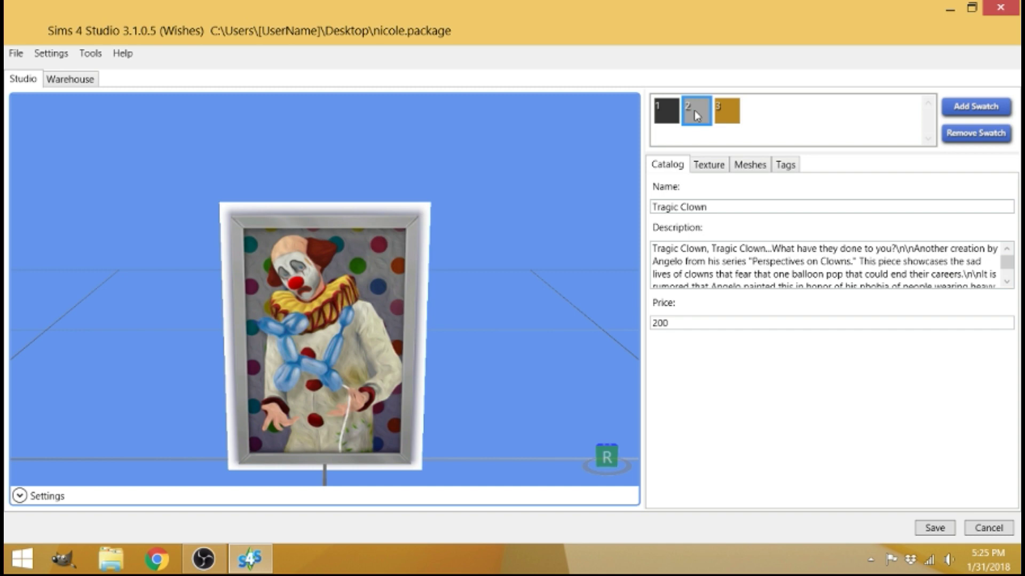
left_click(722, 113)
left_click(694, 110)
left_click(667, 110)
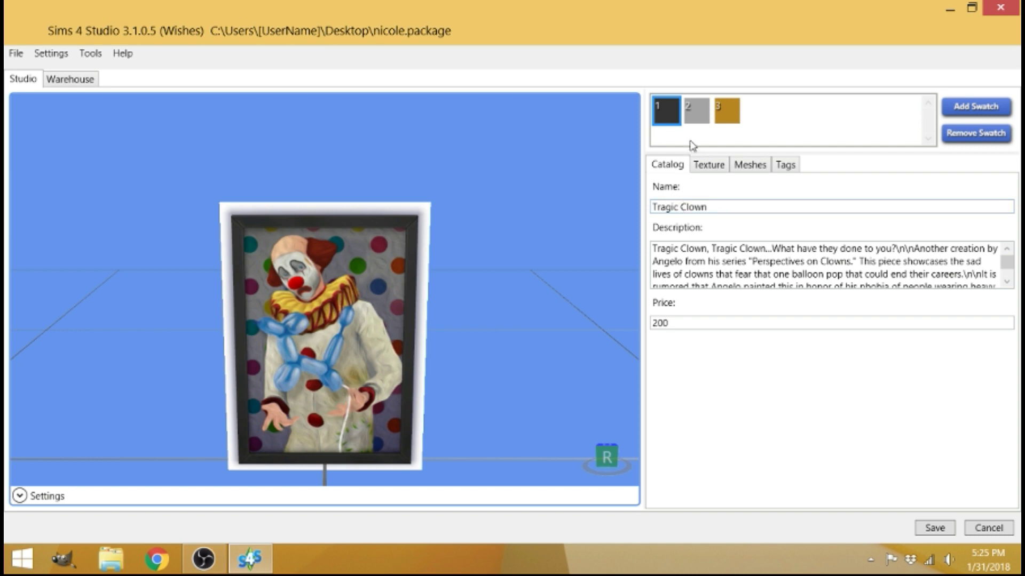
left_click(696, 121)
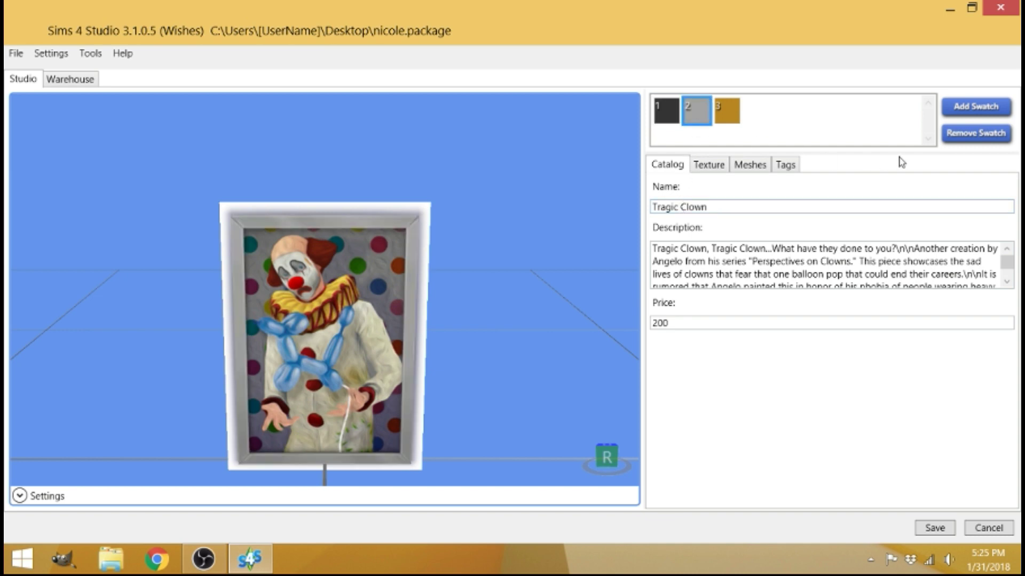
left_click(957, 135)
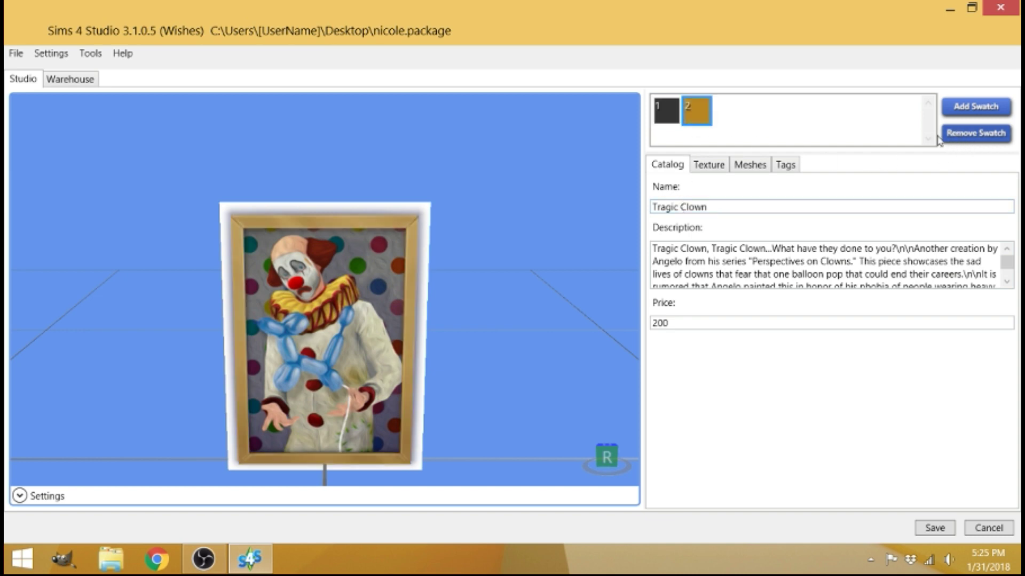
left_click(975, 139)
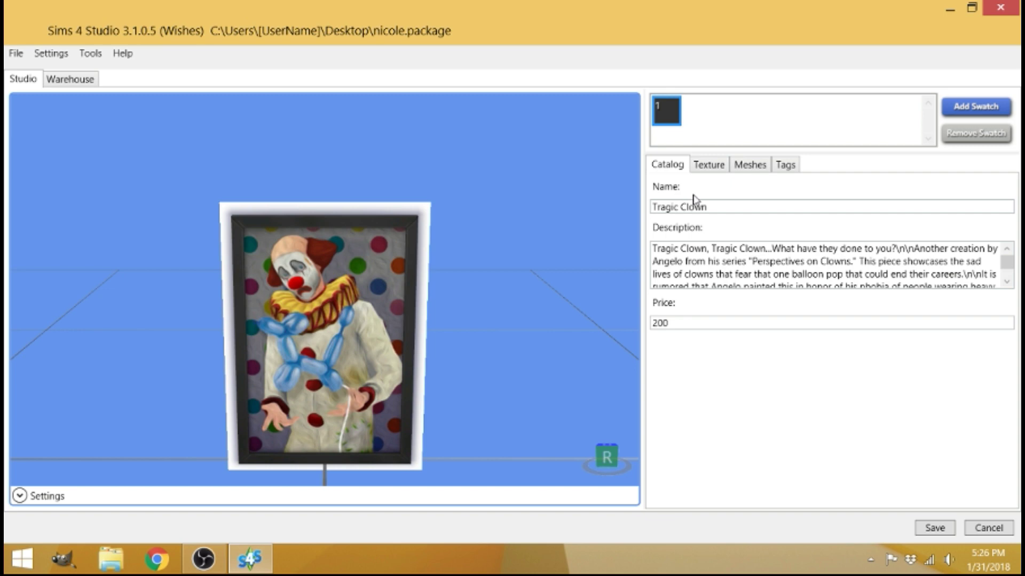
- Change the painting's name to nicole and delete its description text
left_click_drag(713, 210, 484, 214)
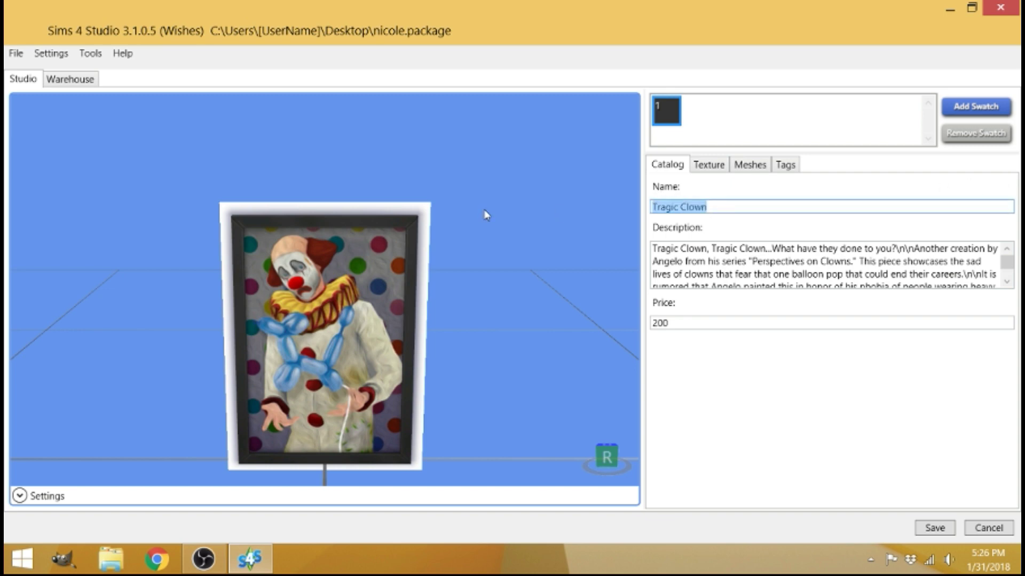
type("nicole")
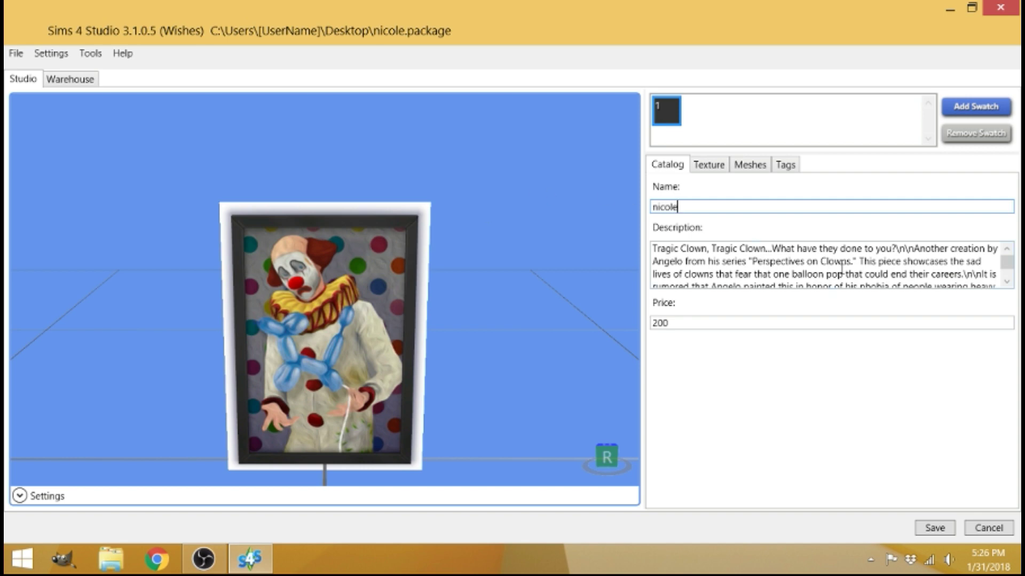
left_click_drag(842, 267, 820, 267)
left_click_drag(652, 248, 1010, 444)
key("BackSpace")
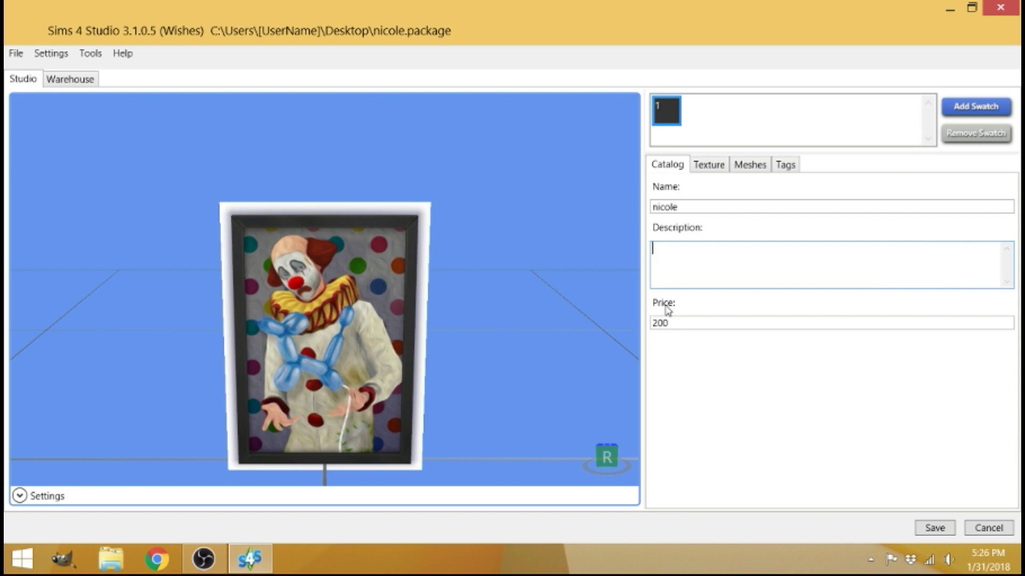
- Set the price from 200 to 10 and save the package
left_click(671, 323)
left_click_drag(671, 323, 643, 323)
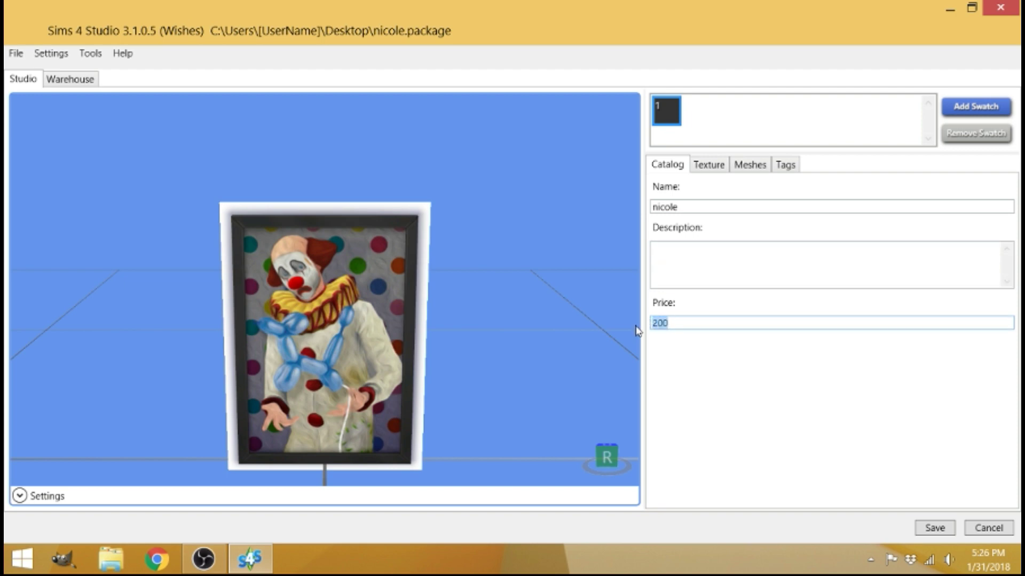
type("10")
left_click(936, 528)
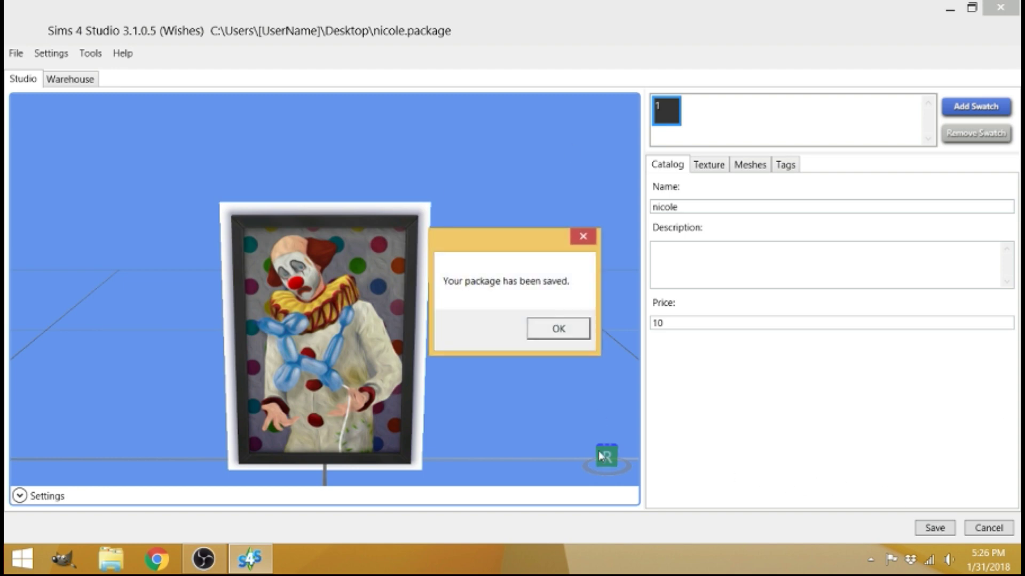
left_click(544, 333)
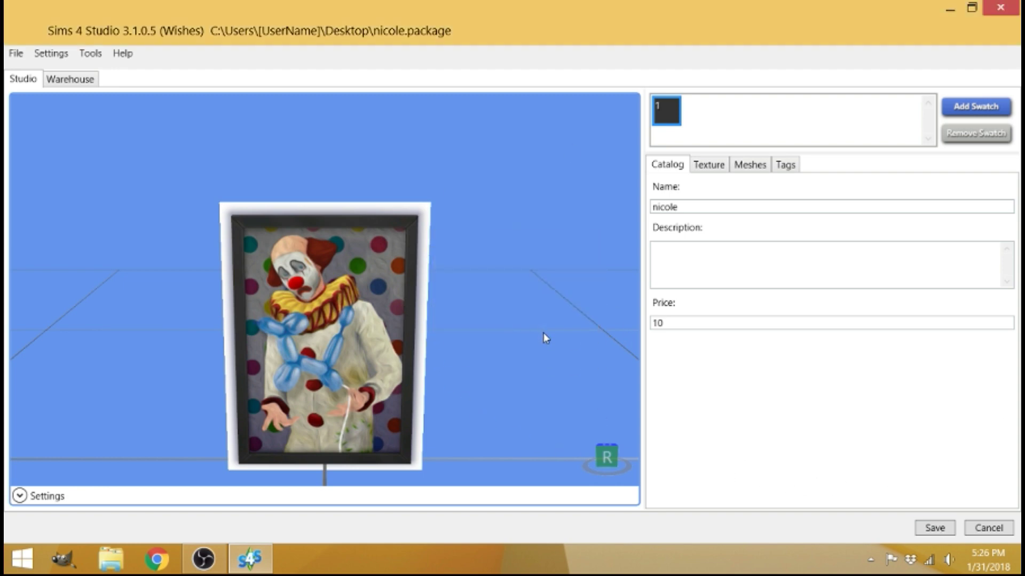
- Export the painting's texture from the Texture tab as a nicole PNG on the Desktop
left_click(710, 165)
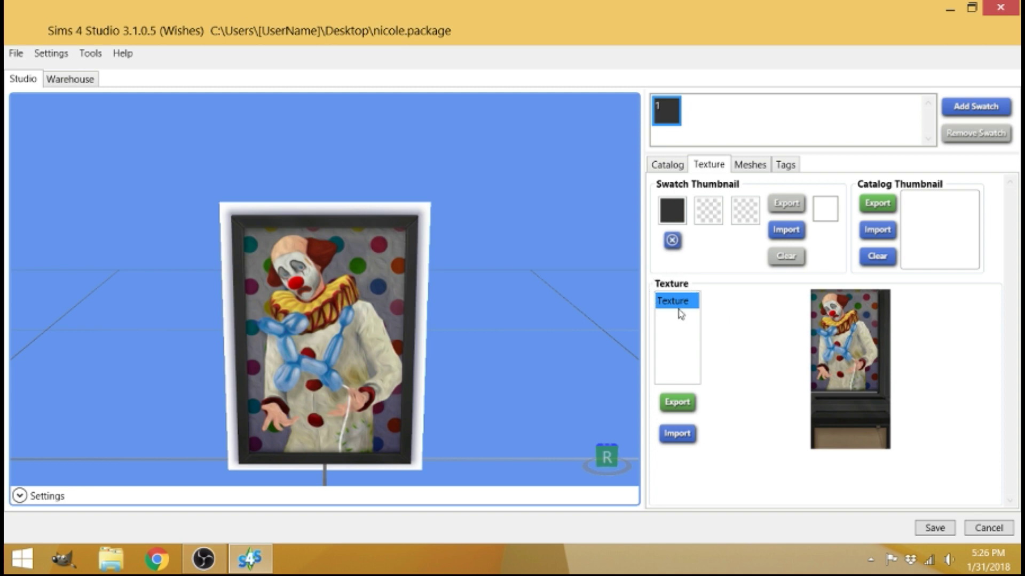
left_click(678, 403)
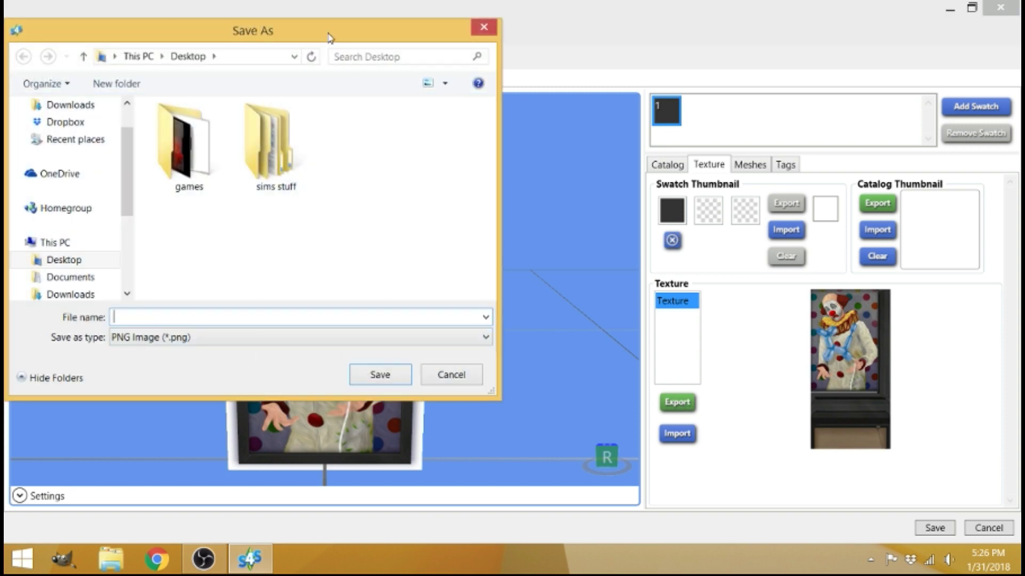
left_click_drag(330, 38, 373, 83)
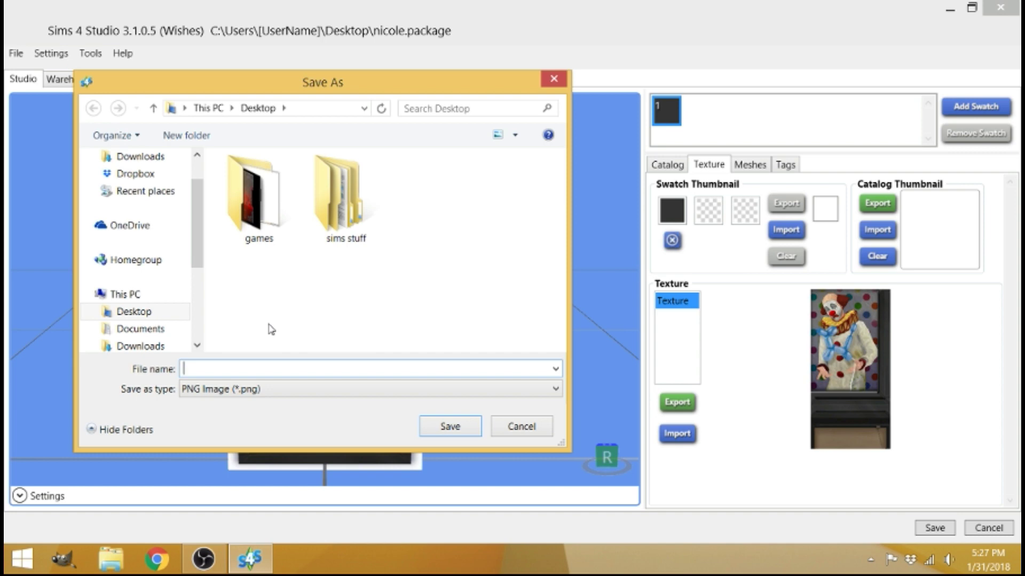
type("nicole")
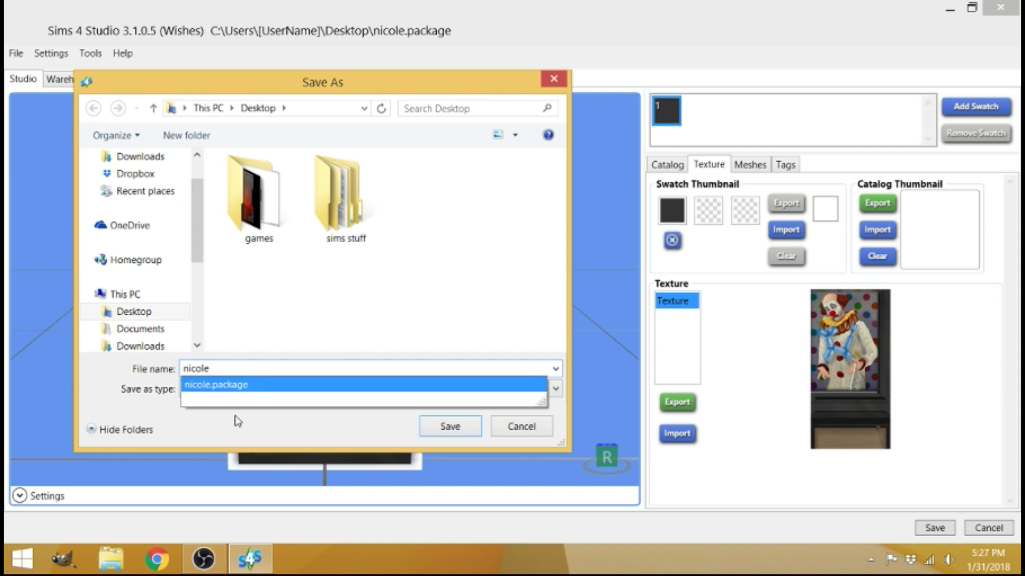
left_click(238, 430)
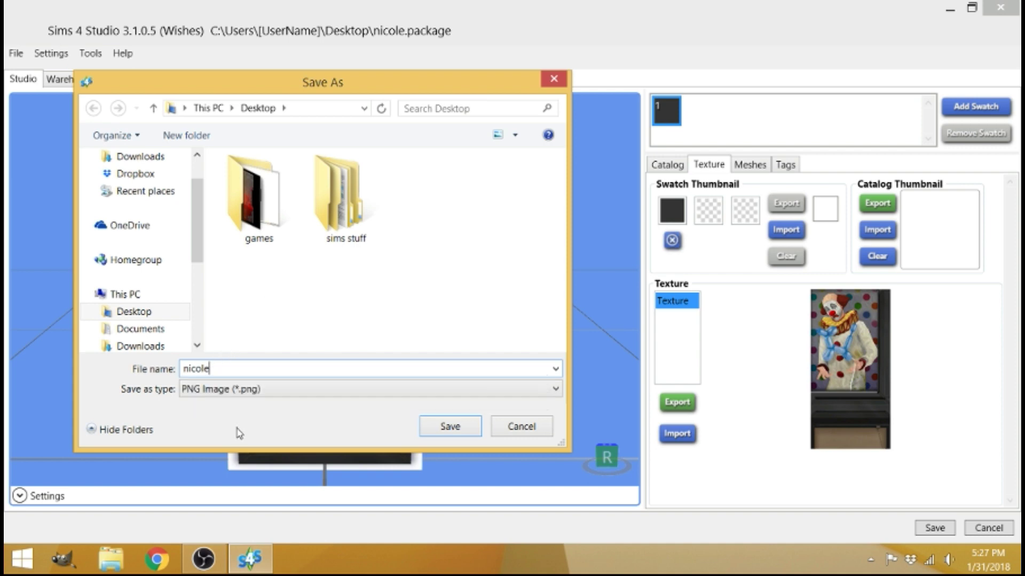
left_click(457, 431)
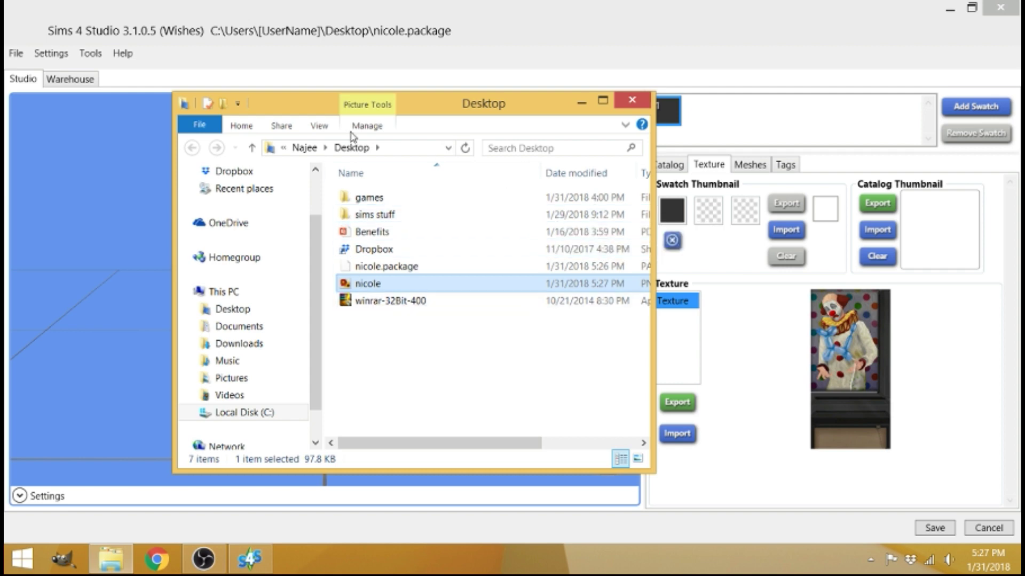
left_click(632, 103)
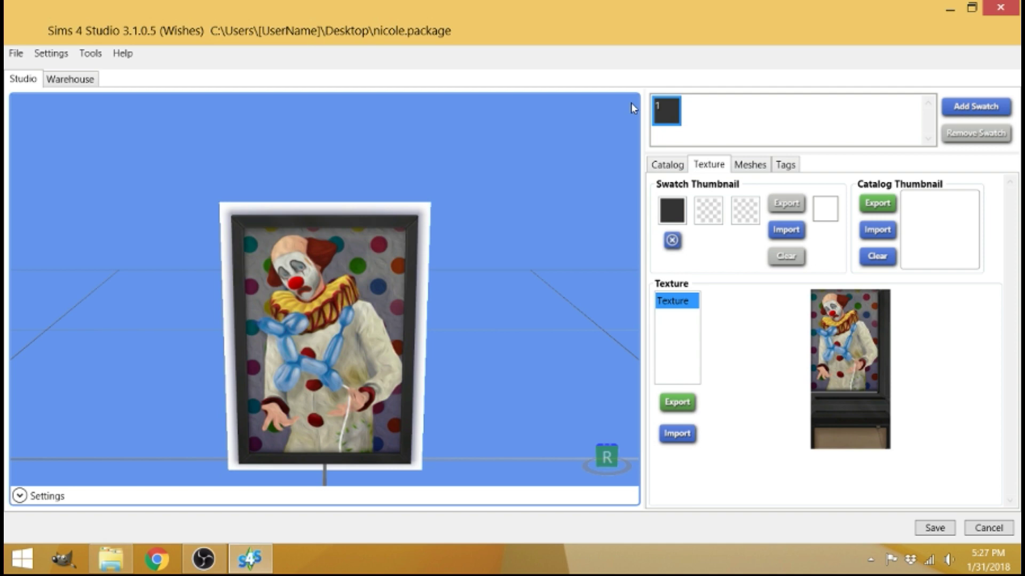
- Minimize Sims 4 Studio, move nicole.package beside Dropbox, and check the nicole PNG's details
left_click(952, 11)
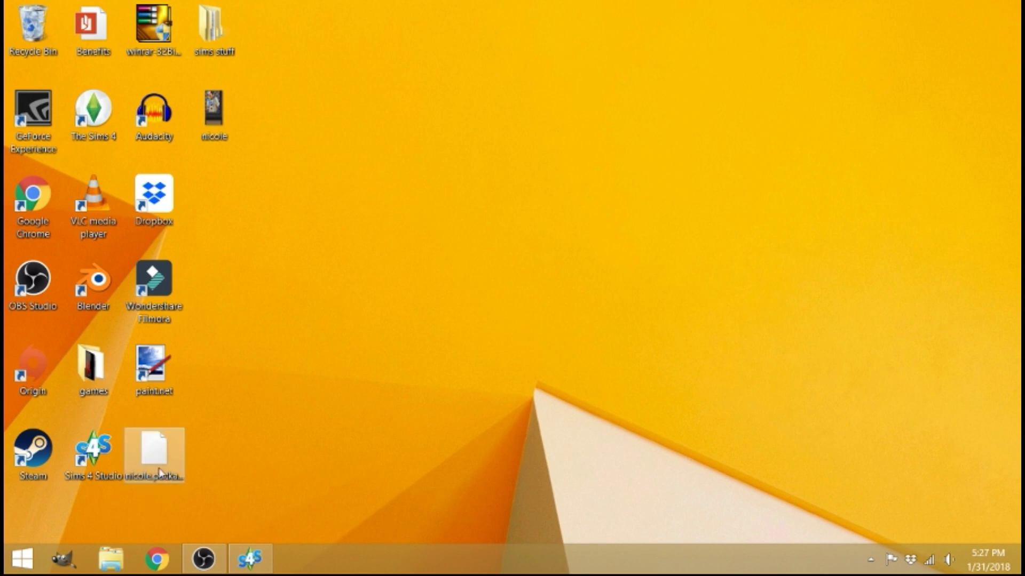
left_click_drag(171, 460, 268, 233)
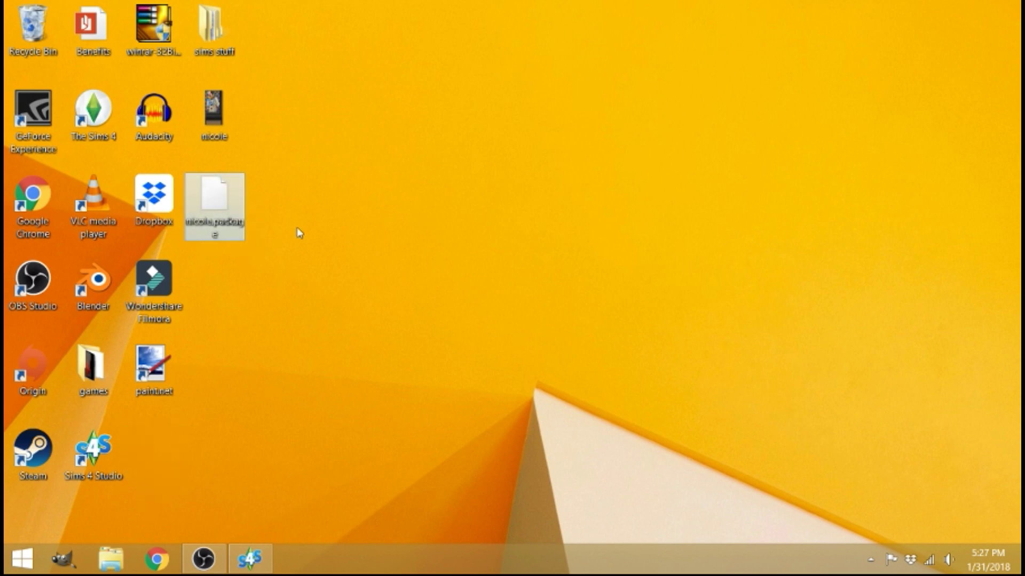
left_click(310, 219)
left_click(216, 112)
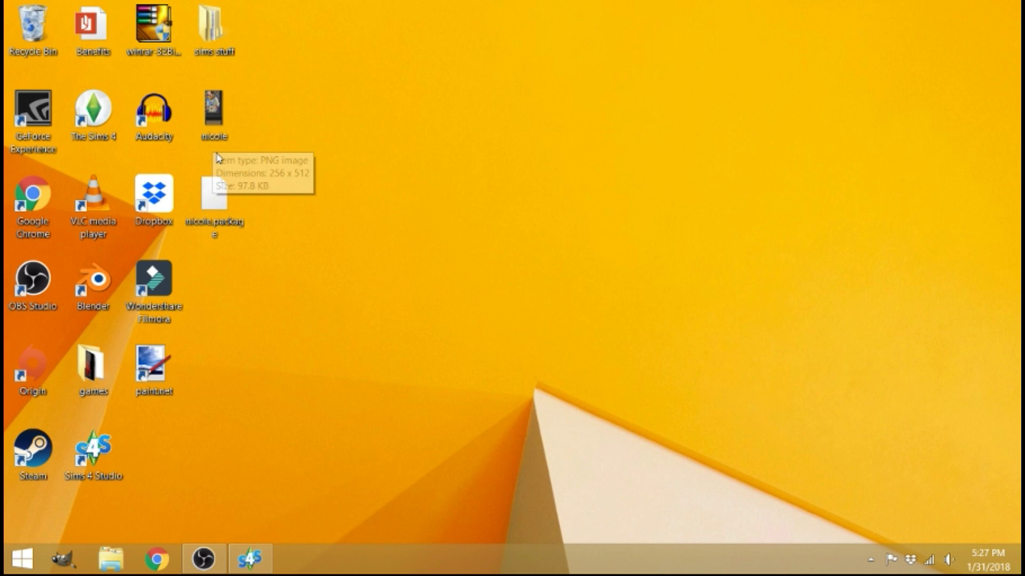
mouse_move(221, 126)
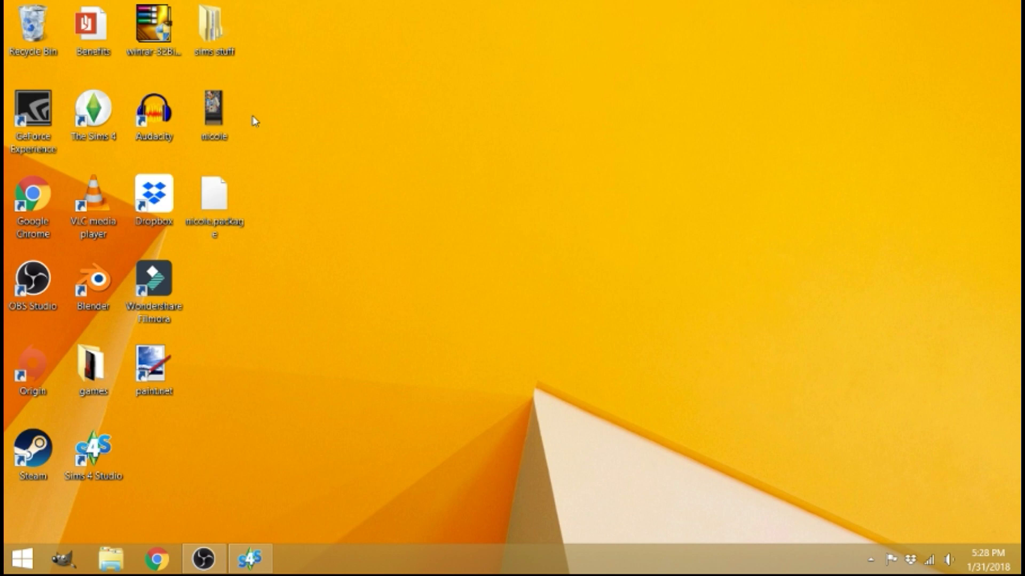
left_click(308, 159)
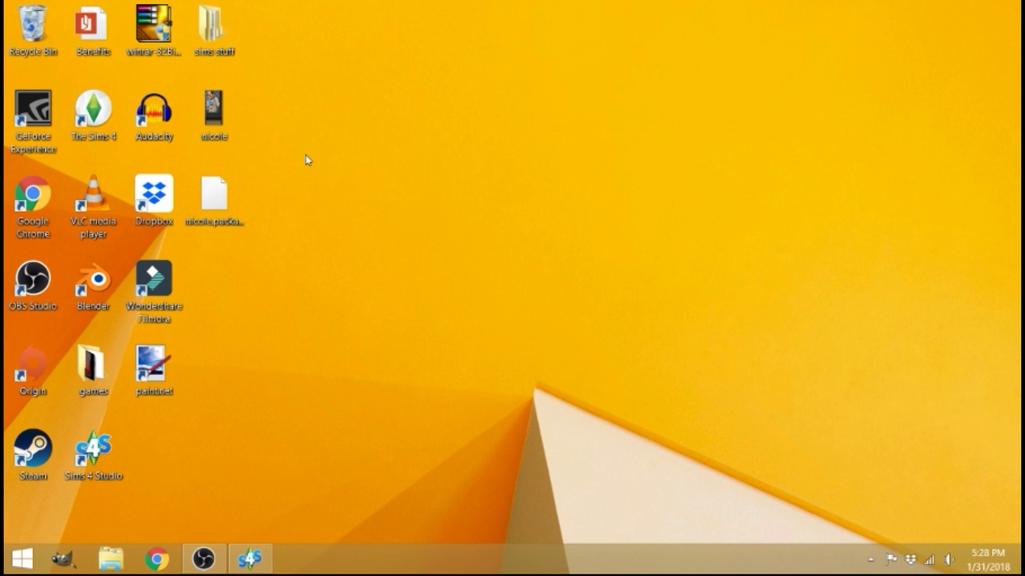
- Open nicole.png in a maximized GIMP window, choose Rectangle Select, and zoom in closely
right_click(212, 113)
left_click(265, 146)
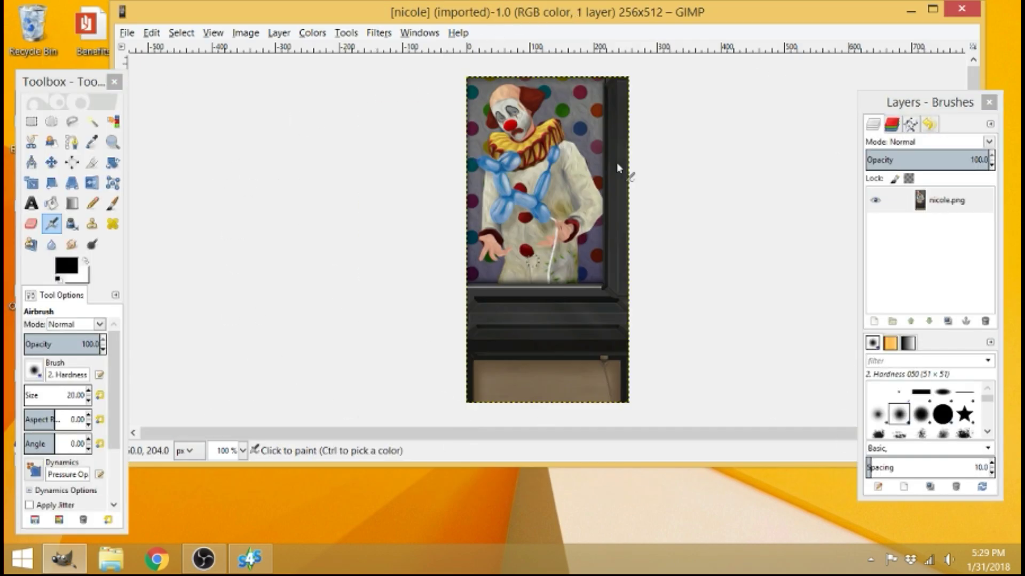
left_click(932, 9)
key("r")
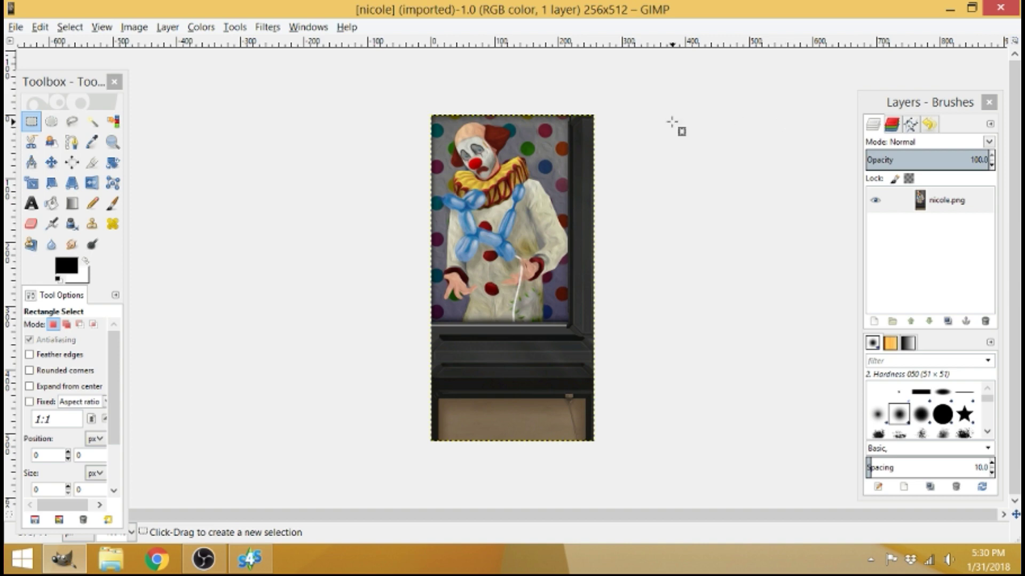
left_click(131, 532)
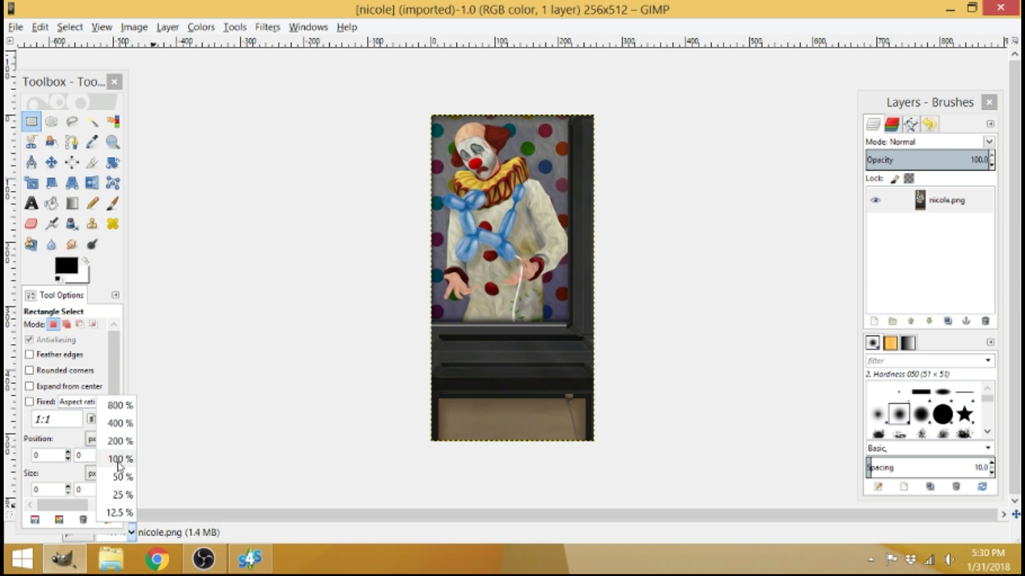
left_click(110, 437)
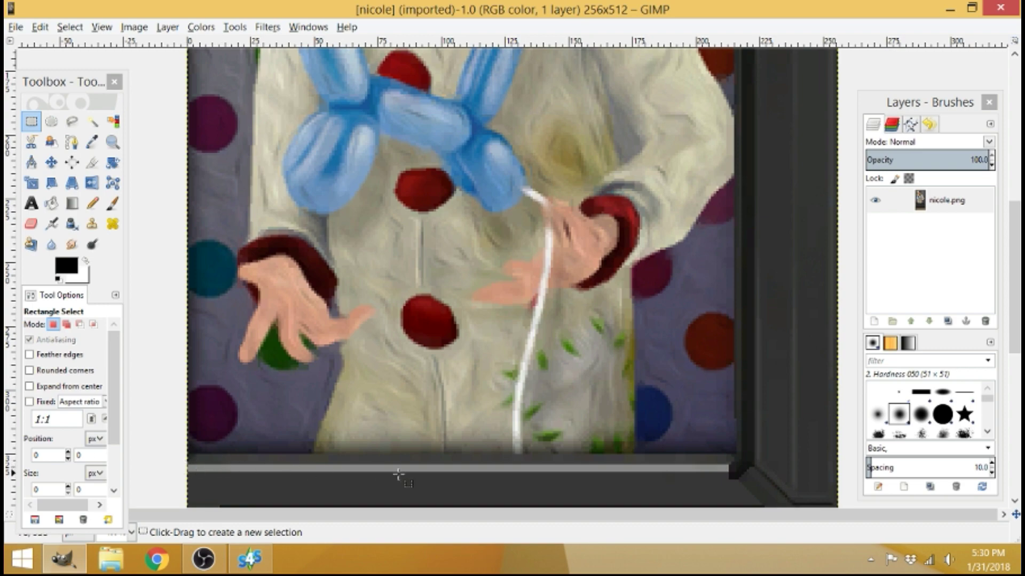
- Rectangle-select the clown picture inside the frame and delete it to transparency
scroll(702, 471, "up", 10)
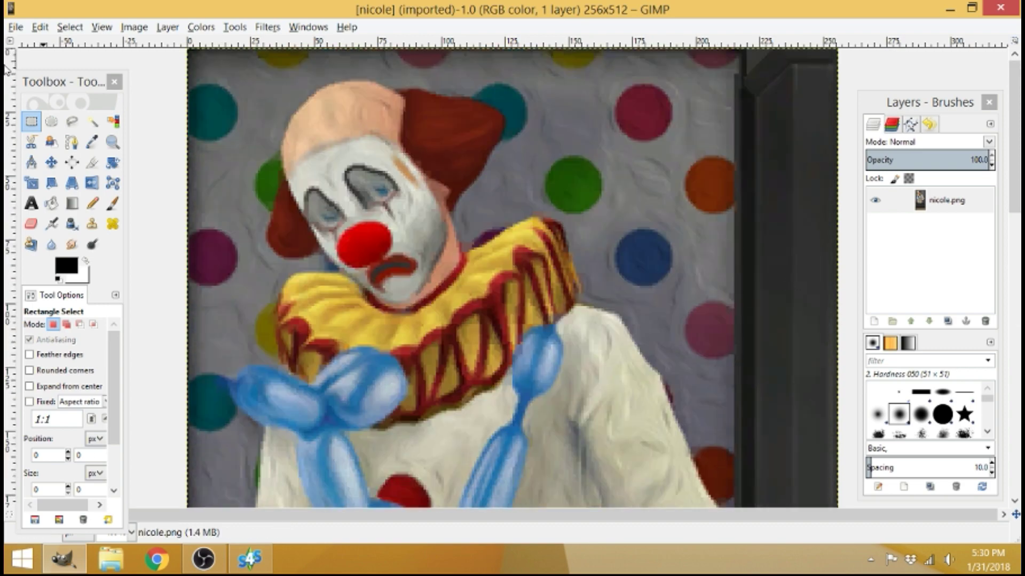
scroll(289, 353, "down", 5)
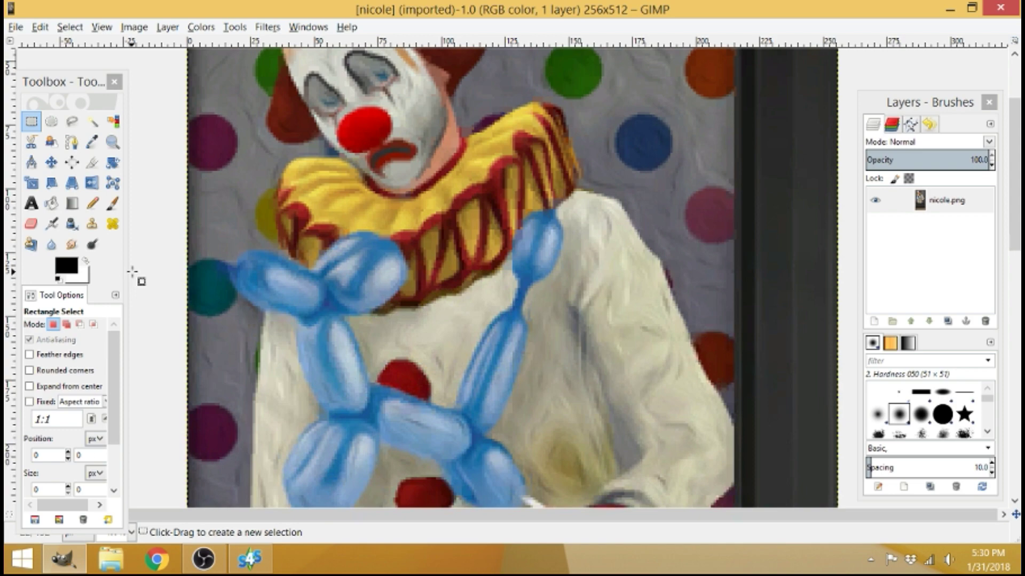
left_click(32, 124)
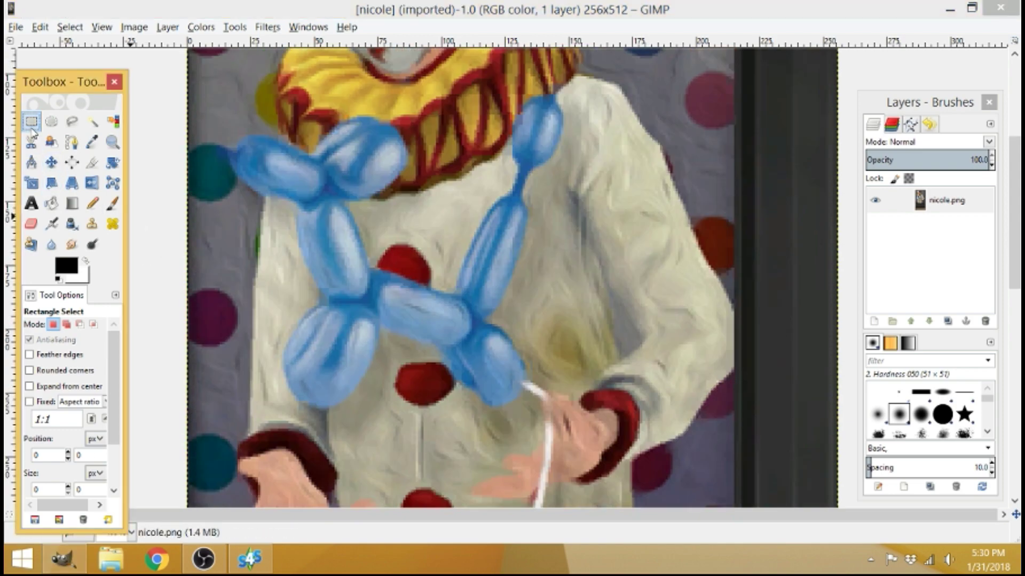
scroll(334, 190, "down", 5)
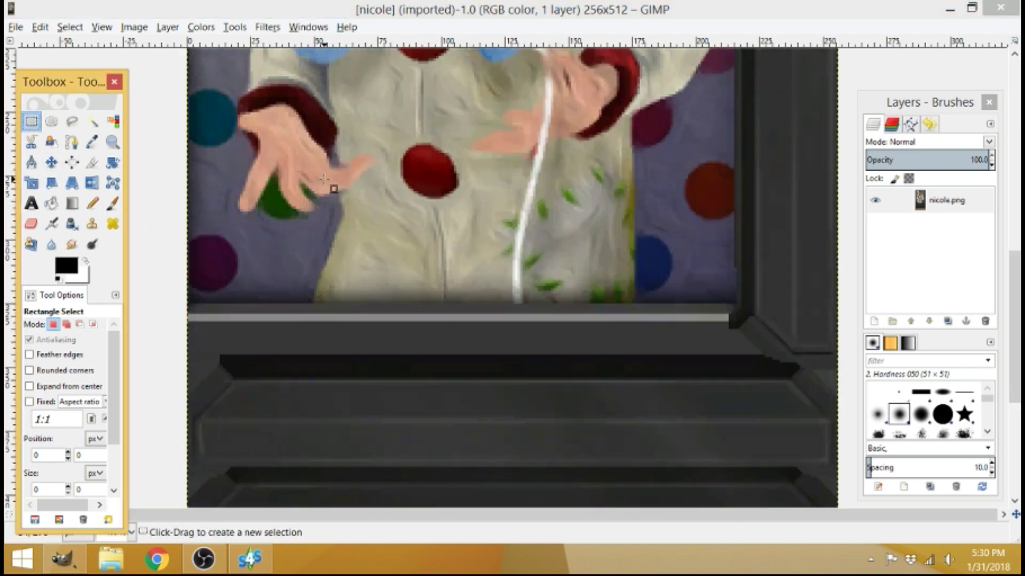
left_click(190, 303)
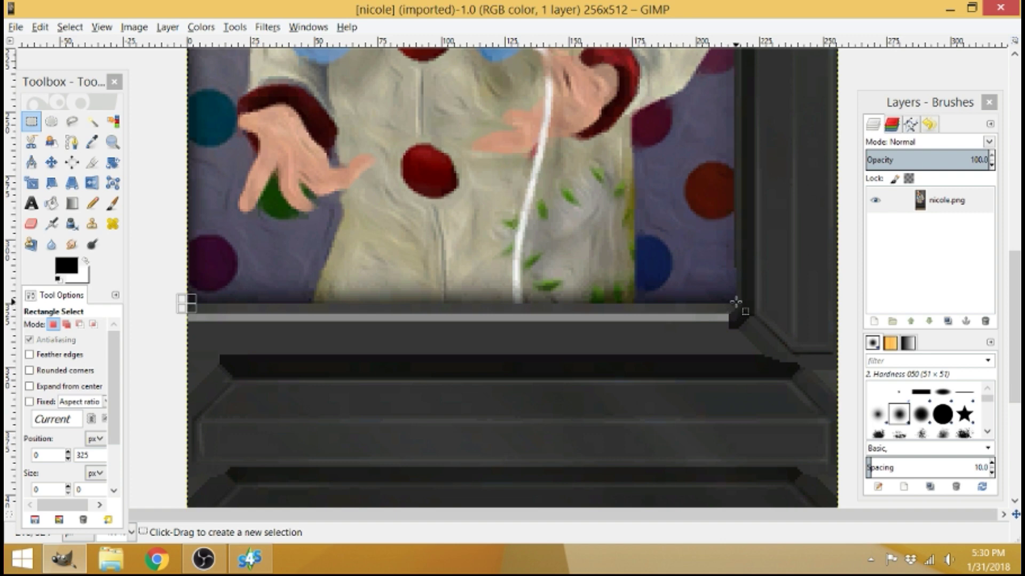
left_click_drag(736, 301, 192, 297)
key("ctrl+z")
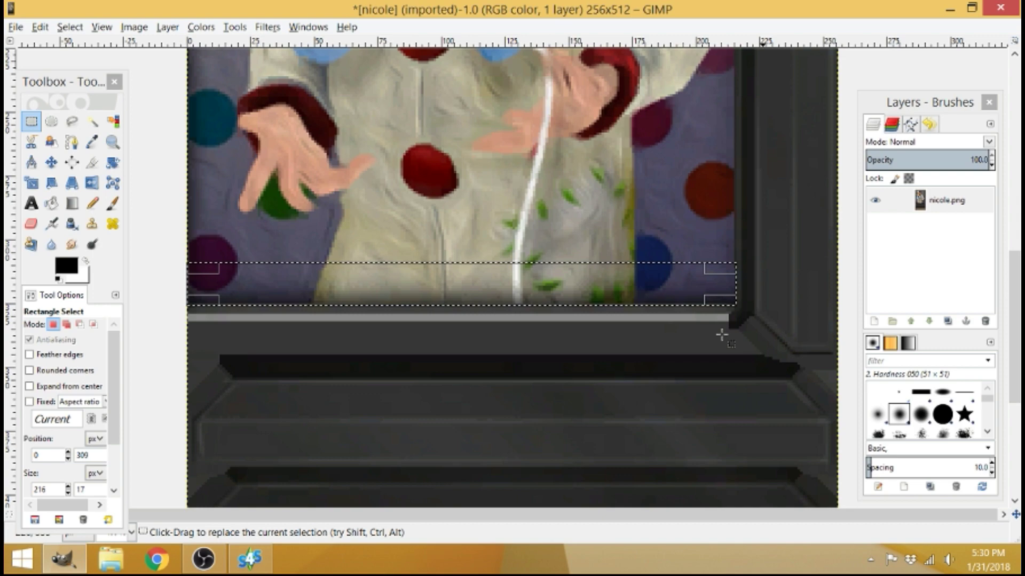
scroll(720, 334, "up", 4)
key("ctrl+z")
left_click_drag(716, 386, 716, 47)
scroll(711, 286, "up", 10)
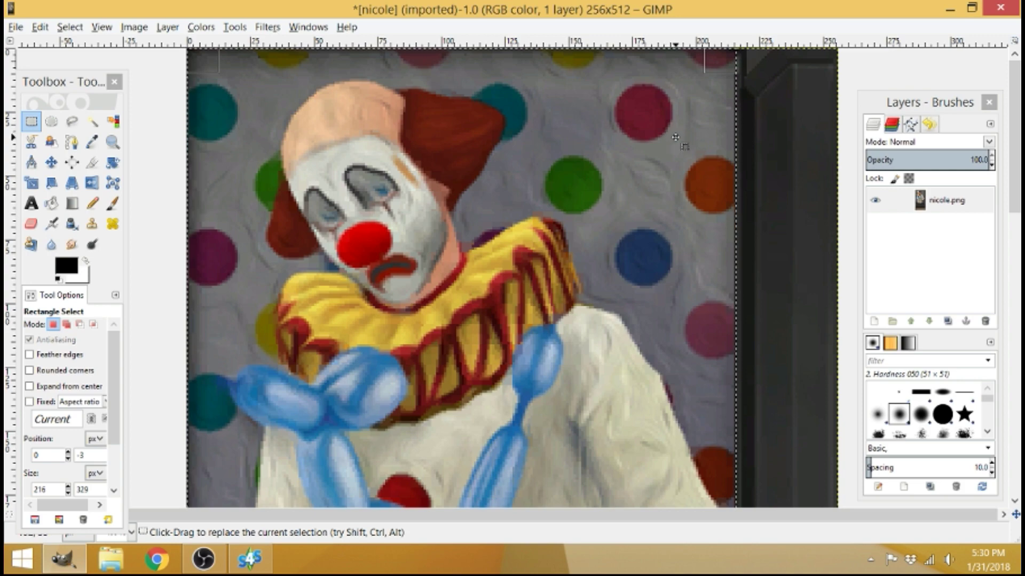
key("Delete")
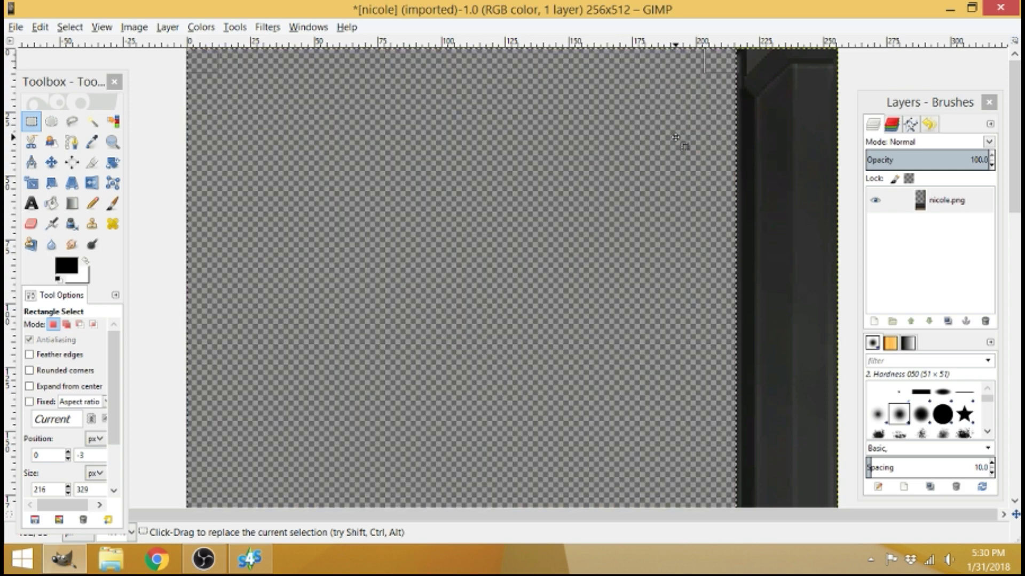
- Set the zoom to 100% to view the whole edited texture
scroll(578, 176, "down", 5)
scroll(577, 176, "down", 5)
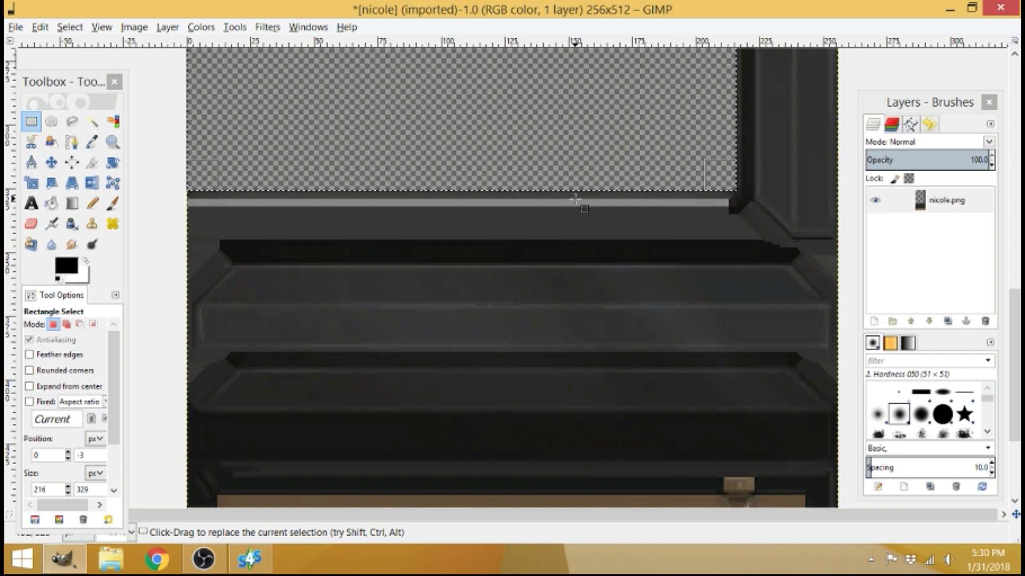
left_click(130, 532)
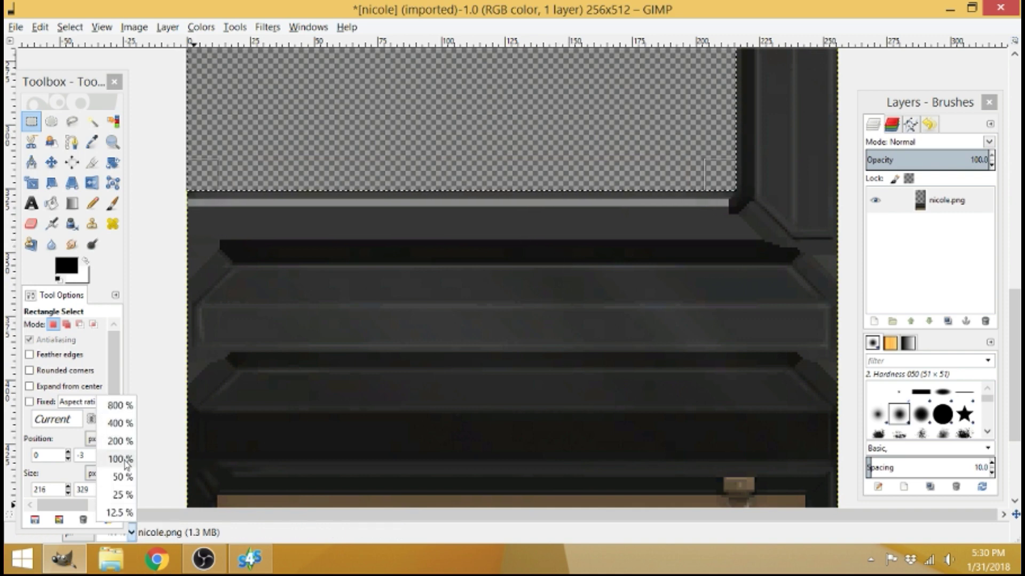
left_click(123, 459)
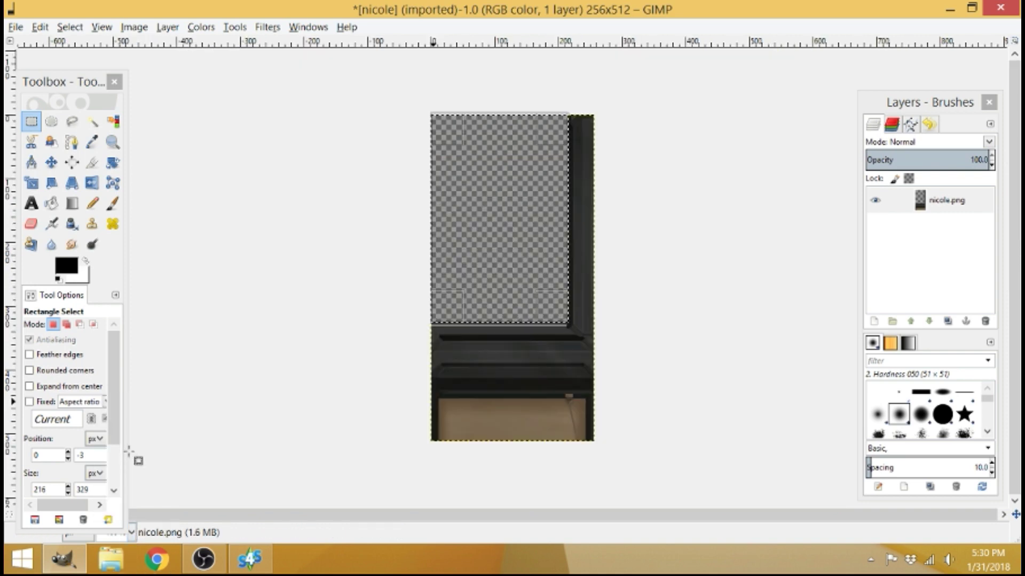
- In a maximized File Explorer, go to Pictures > tutorials and open the first image
left_click(117, 566)
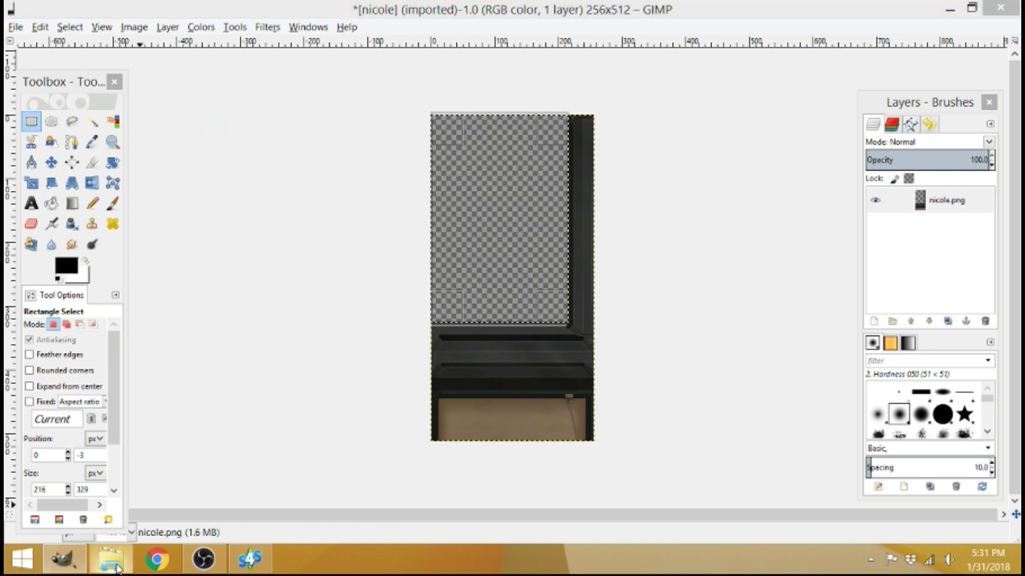
left_click(603, 102)
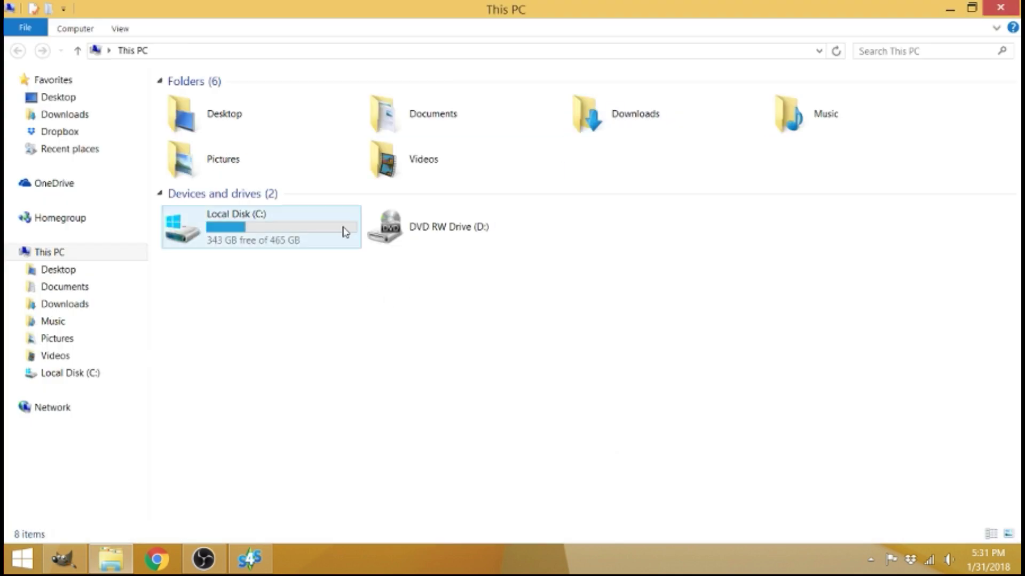
double_click(264, 153)
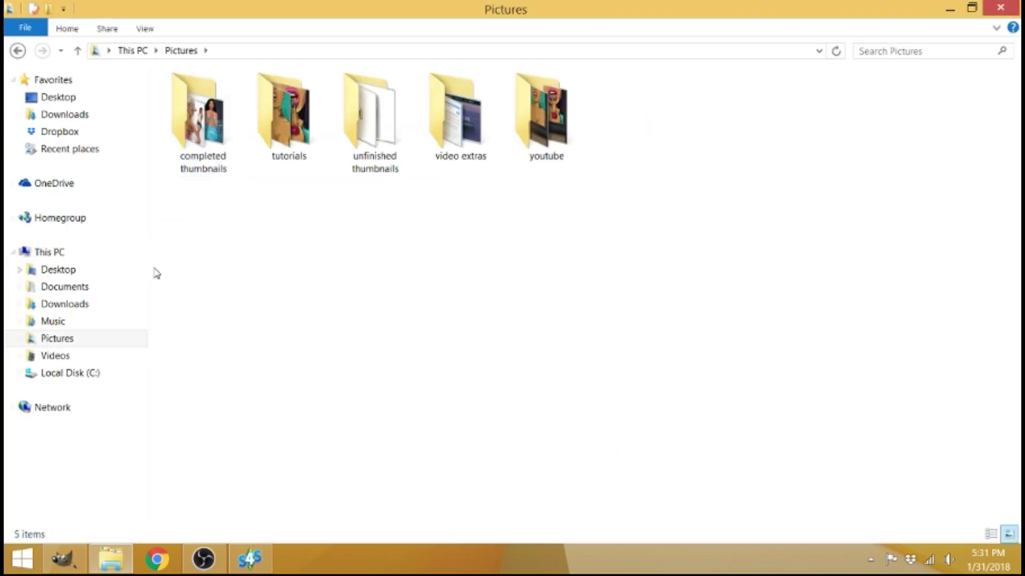
double_click(289, 115)
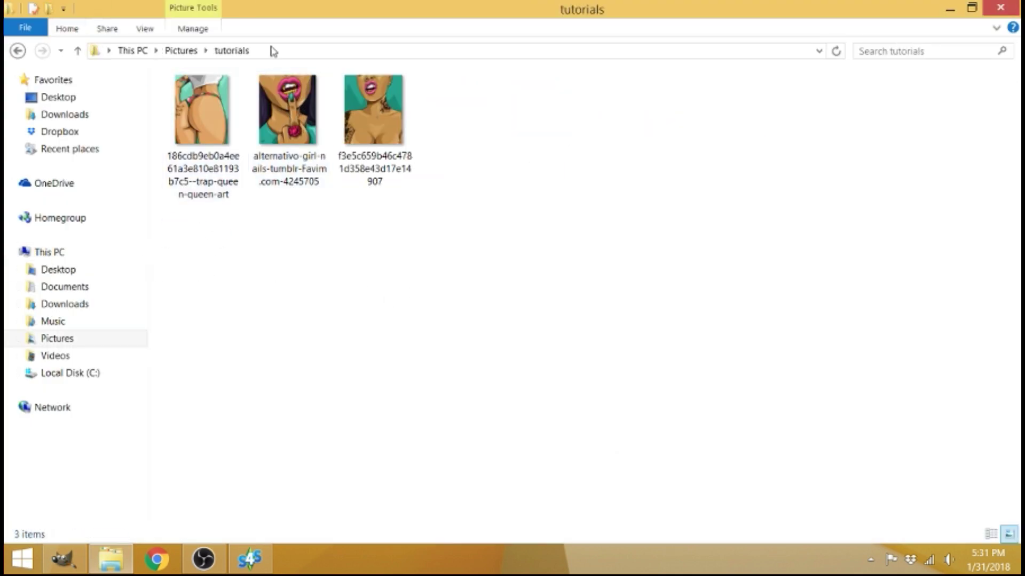
double_click(206, 116)
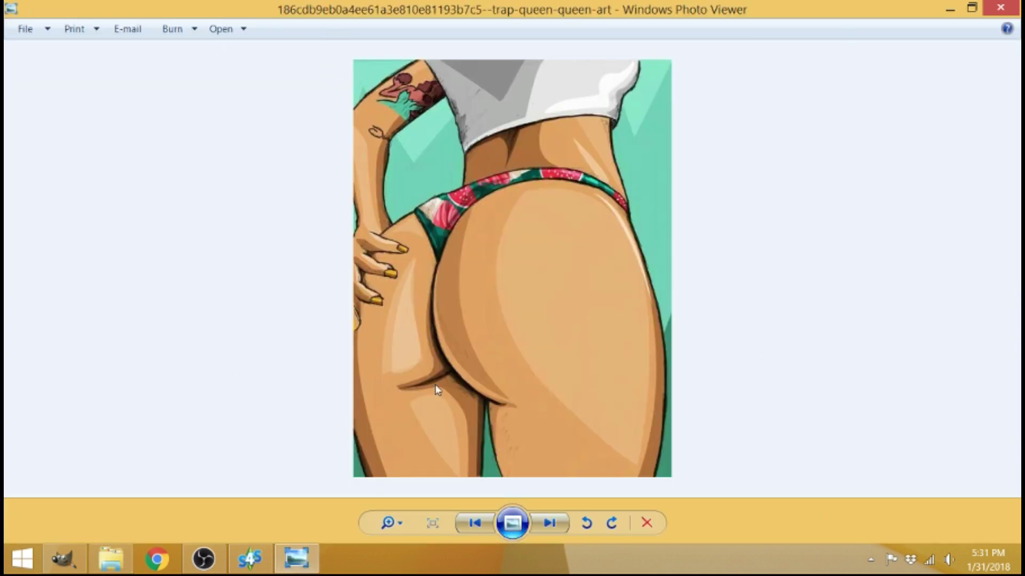
- Open the picture with GNU Image Manipulation Program, then close Windows Photo Viewer
right_click(458, 231)
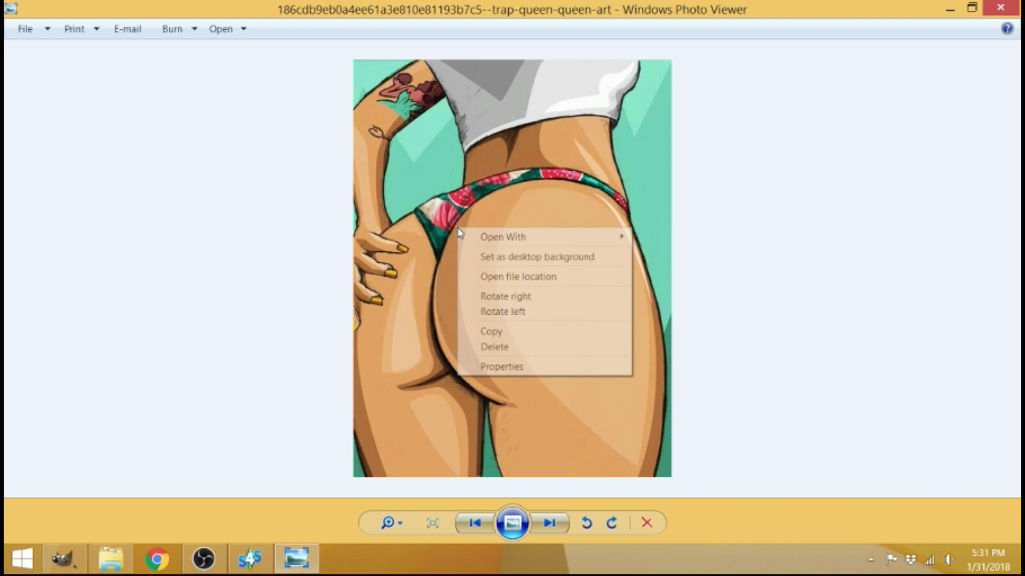
mouse_move(507, 238)
left_click(683, 287)
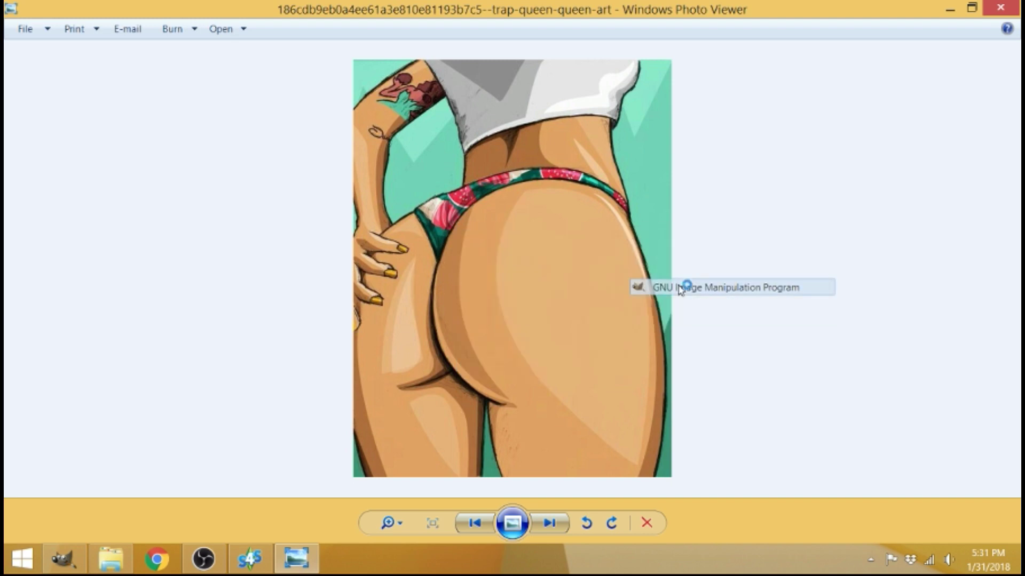
left_click(1003, 8)
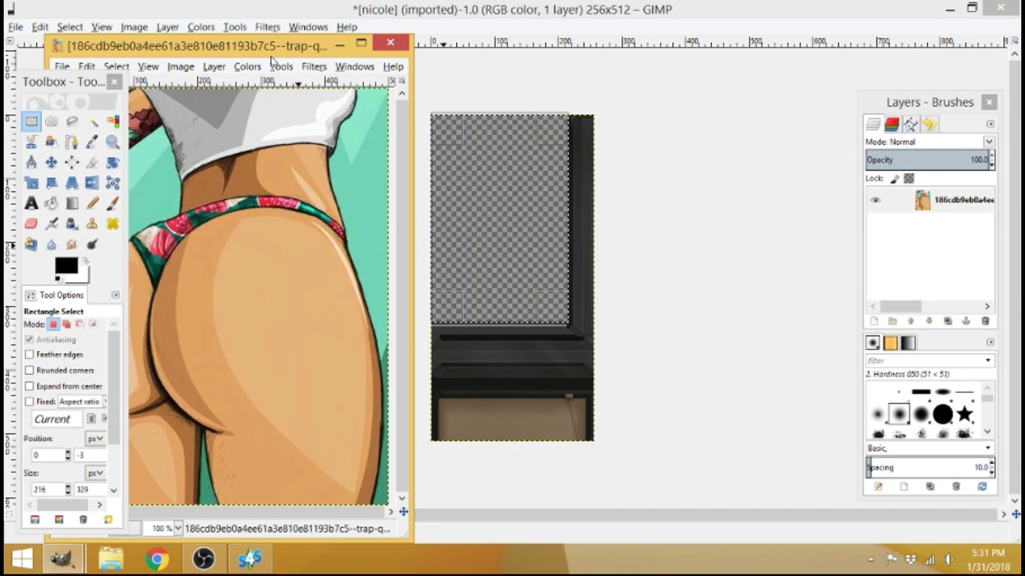
- Copy the whole downloaded picture to the clipboard in GIMP
left_click_drag(272, 60, 443, 76)
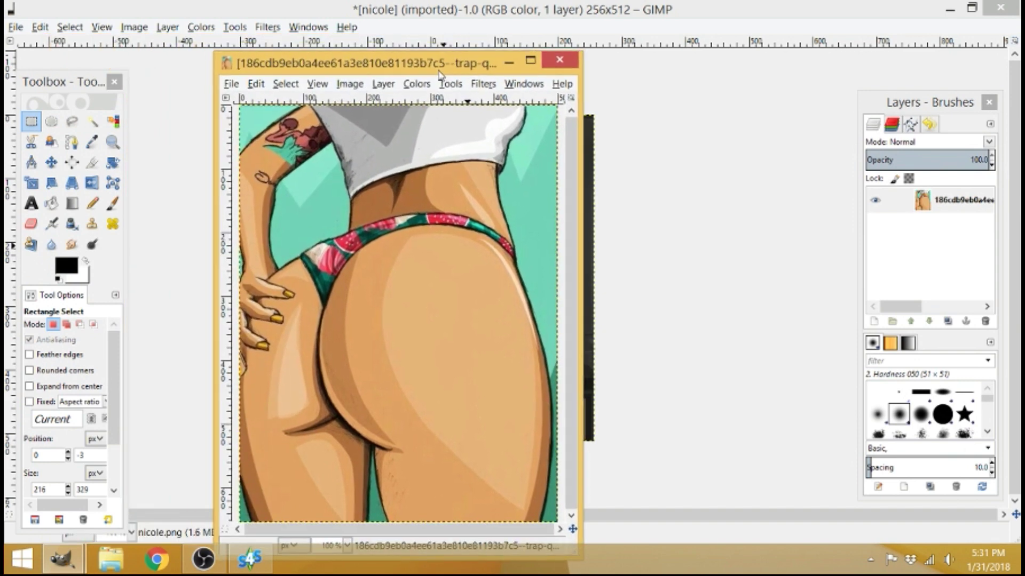
right_click(438, 231)
mouse_move(469, 260)
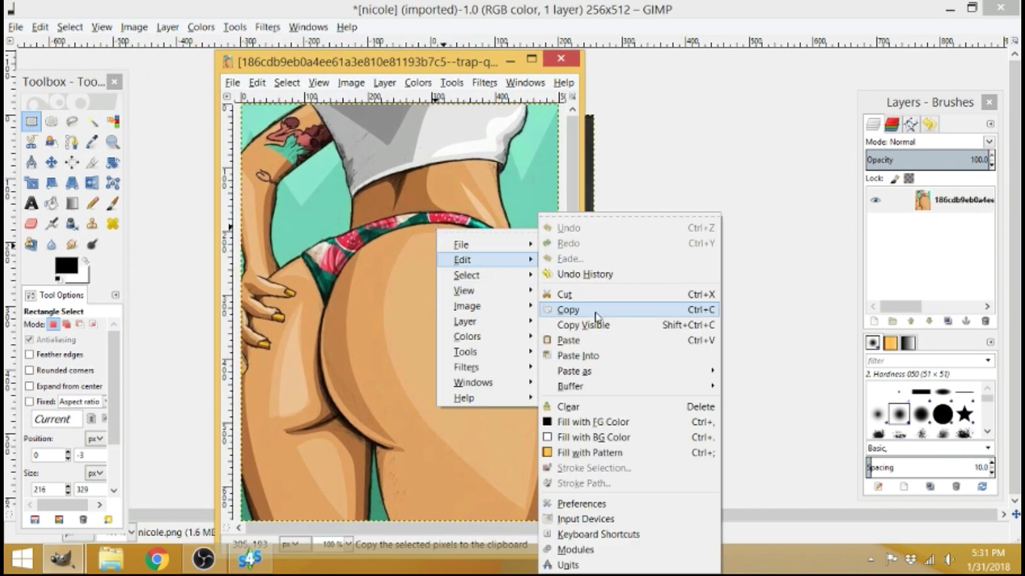
left_click(587, 308)
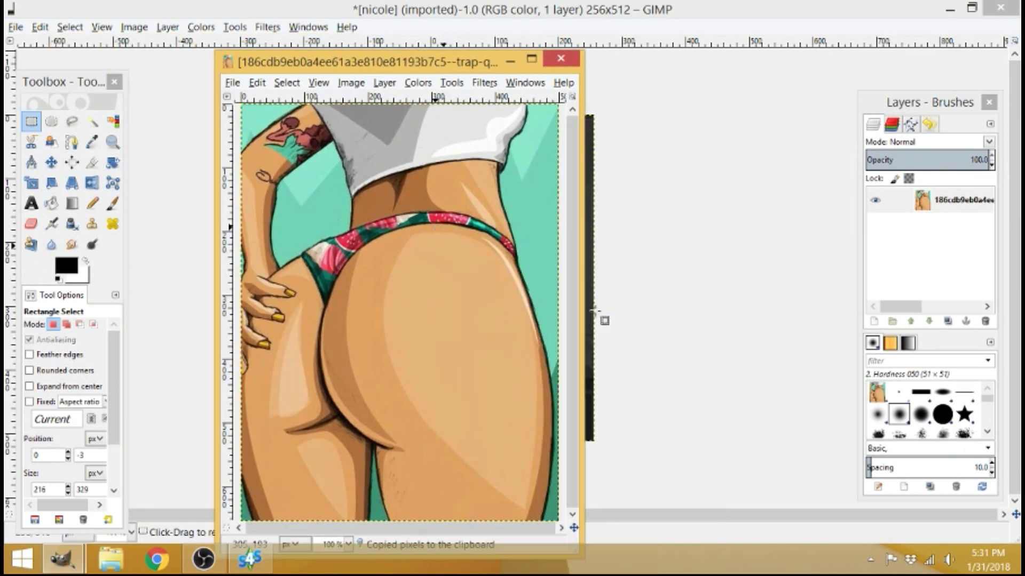
- Paste the copied picture into the nicole.png frame texture as a floating selection
left_click(510, 60)
left_click(131, 533)
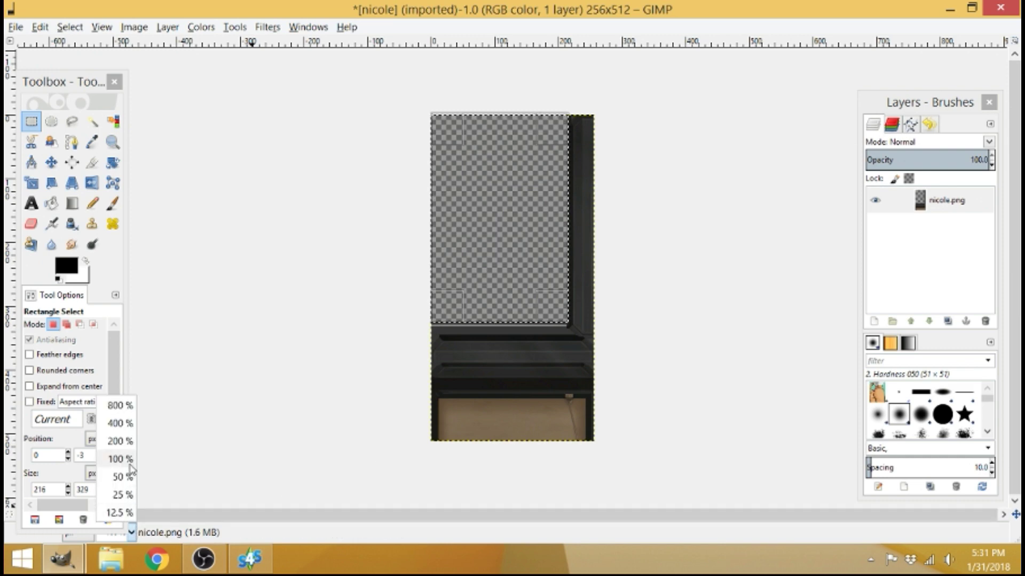
left_click(493, 235)
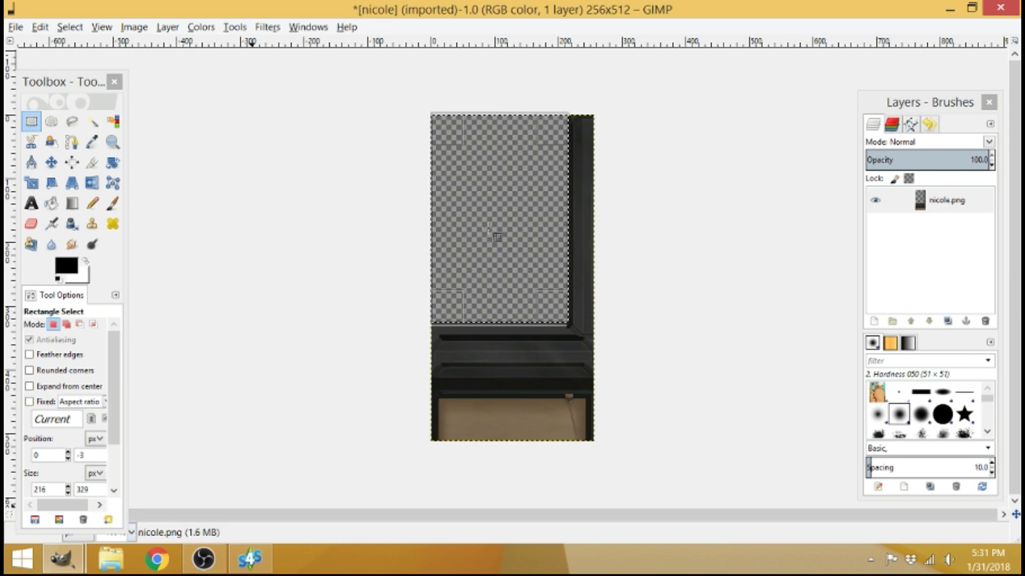
right_click(492, 233)
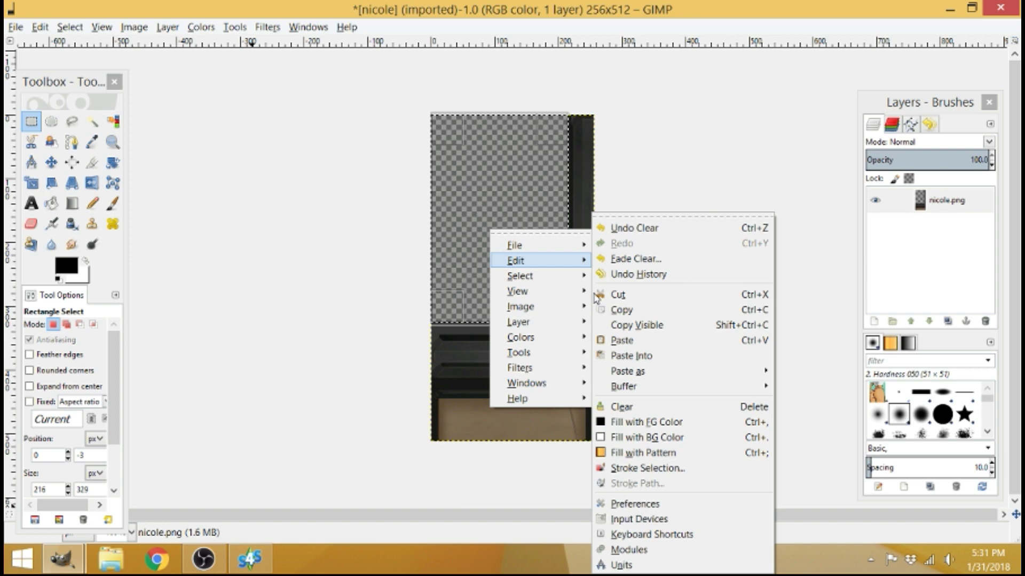
left_click(622, 340)
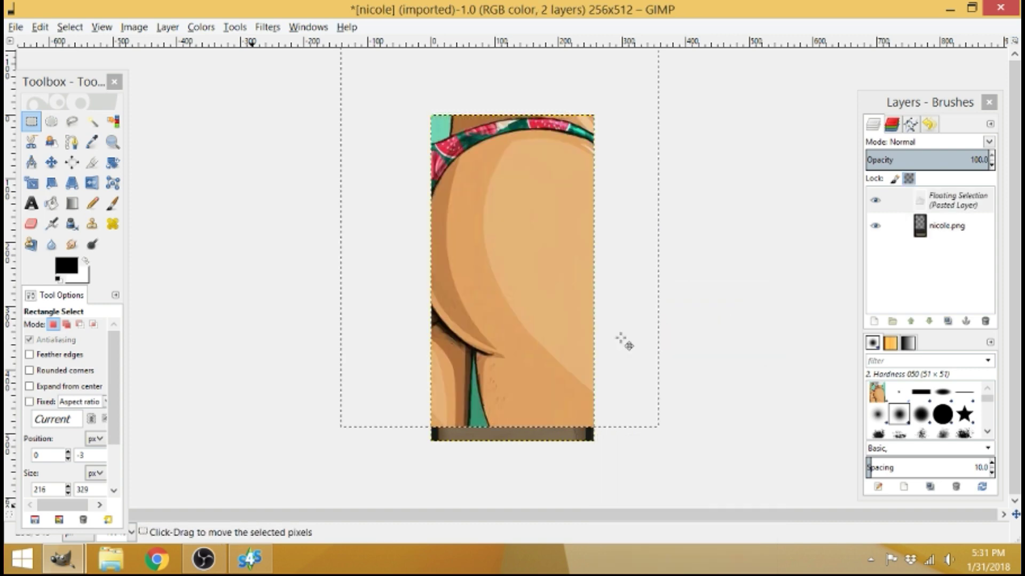
- Zoom to 200% and scale the pasted picture proportionally to 246 × 322
left_click(132, 533)
left_click(118, 439)
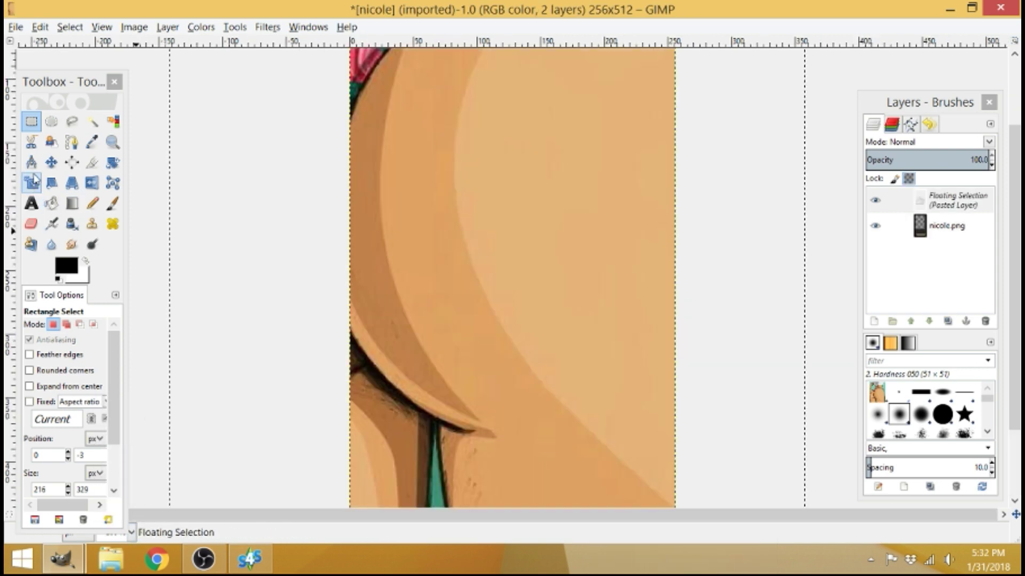
left_click(32, 183)
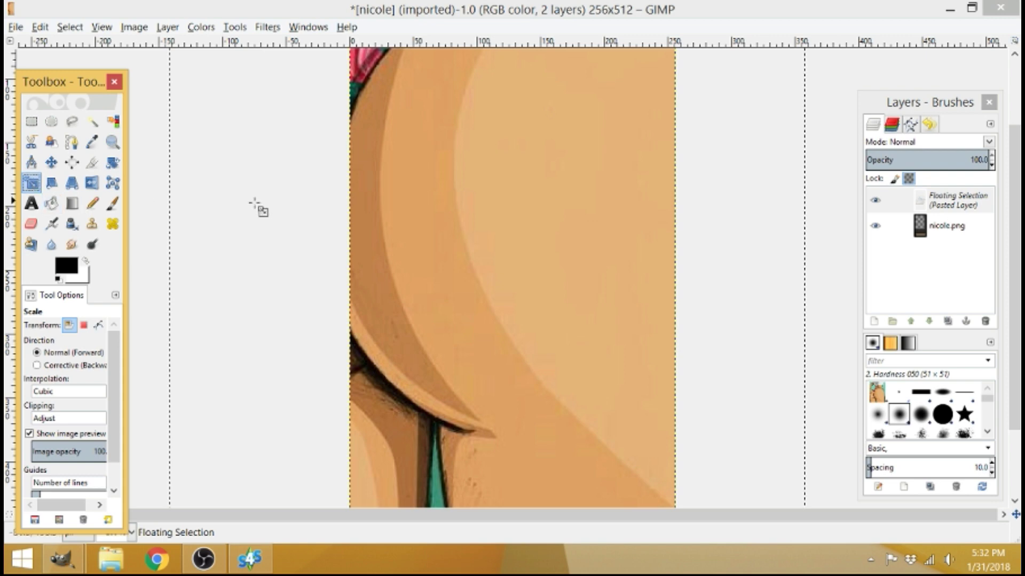
left_click(469, 217)
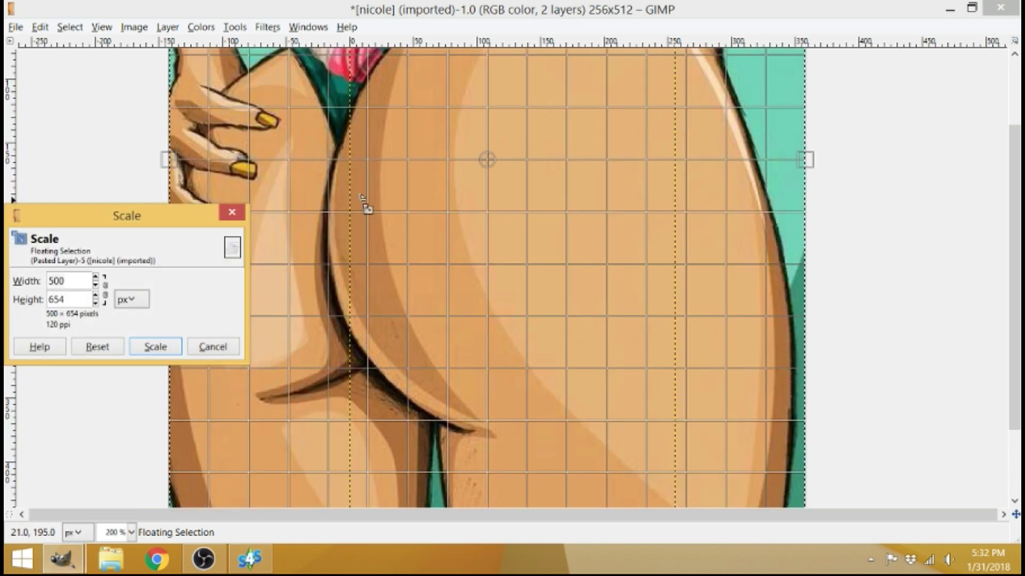
left_click(95, 287)
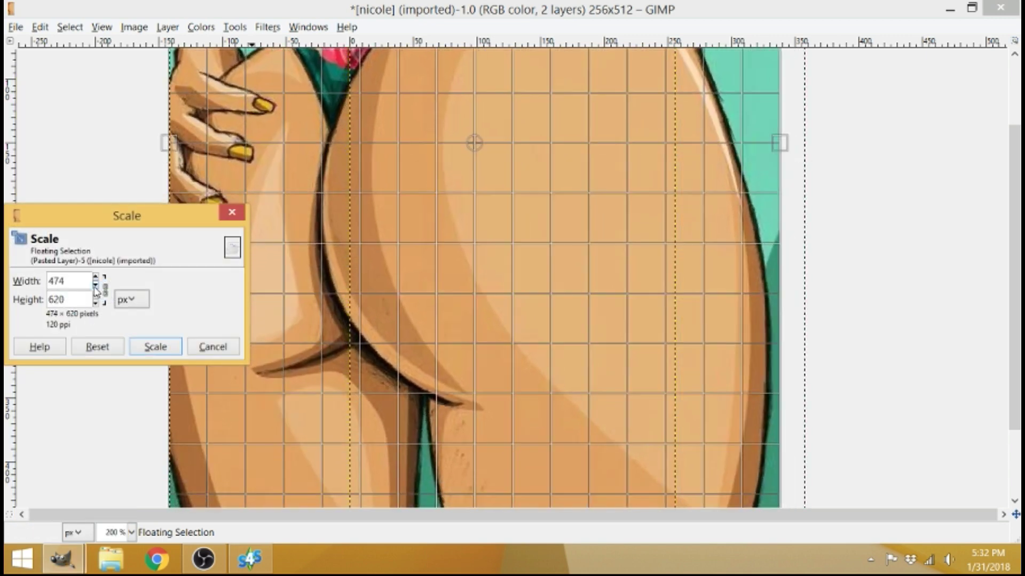
left_click(95, 290)
left_click(166, 344)
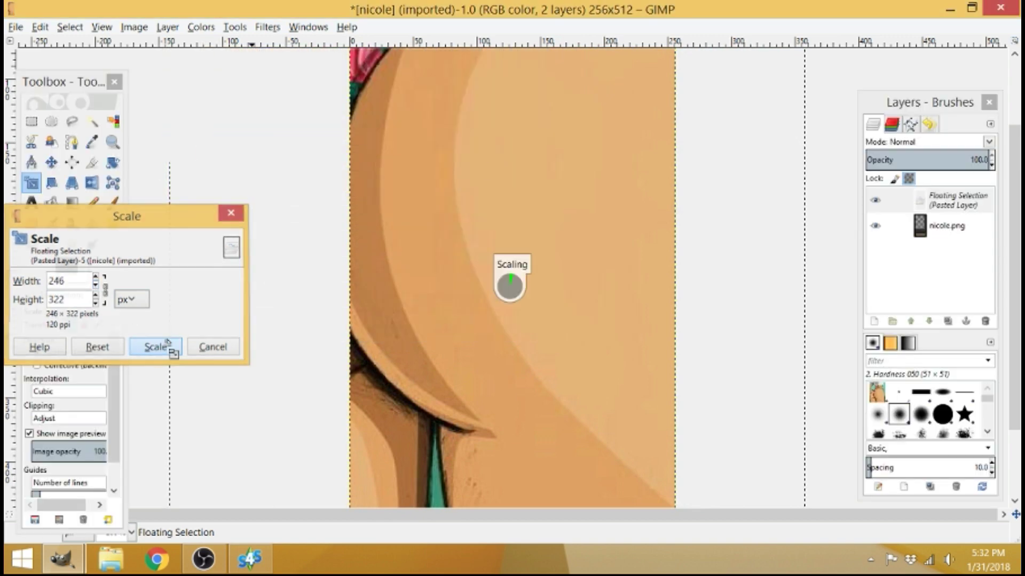
- Move the picture inside the frame and rescale it to 238 × 312, then 226 × 295
left_click(51, 162)
left_click_drag(412, 86, 578, 343)
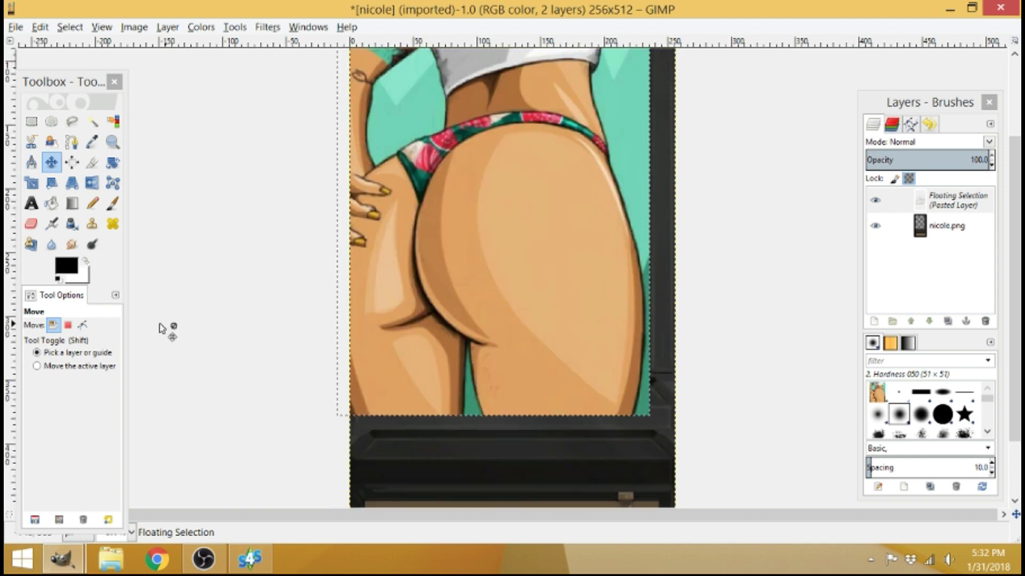
left_click(32, 182)
left_click(513, 324)
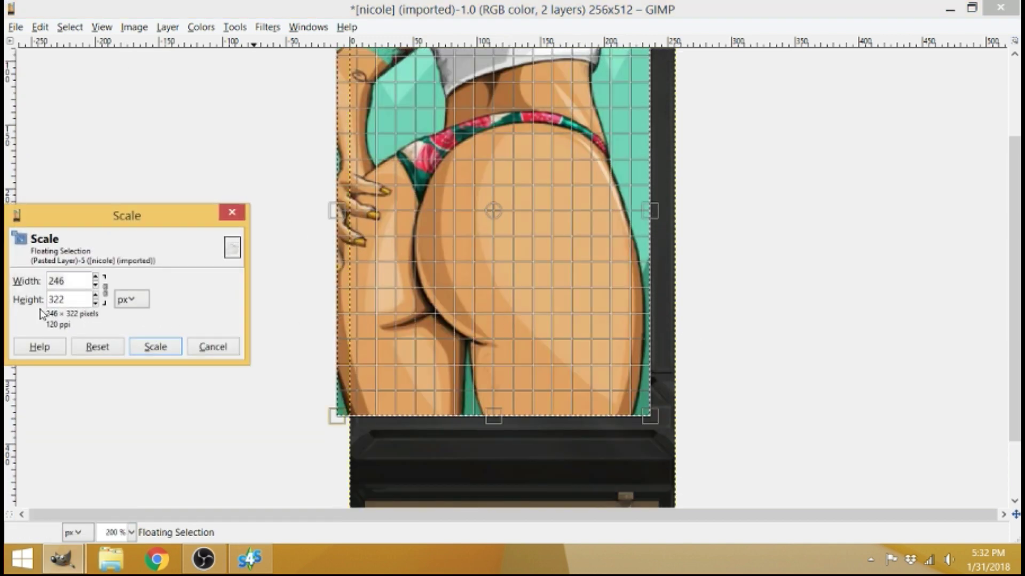
scroll(98, 286, "down", 8)
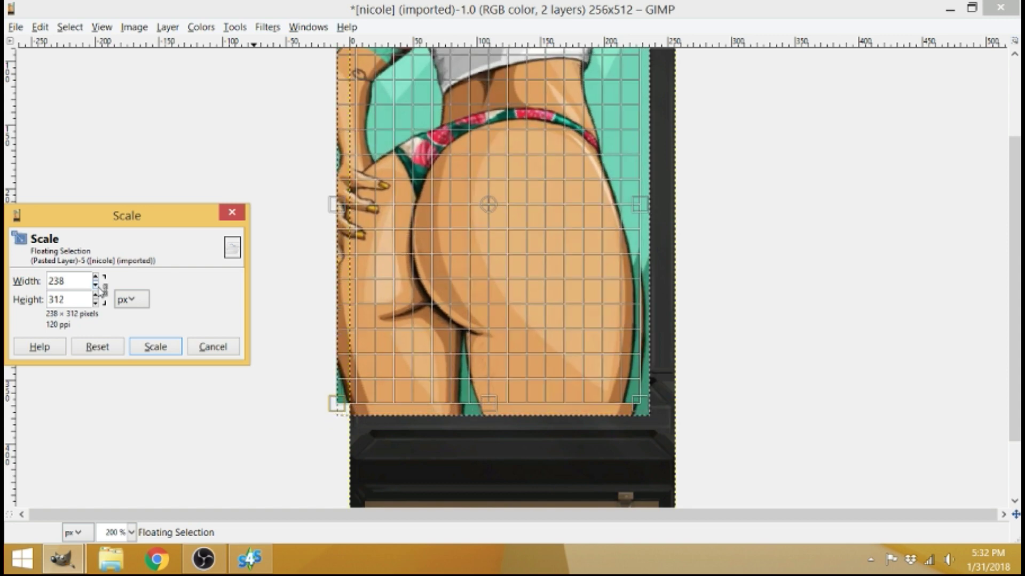
left_click(155, 346)
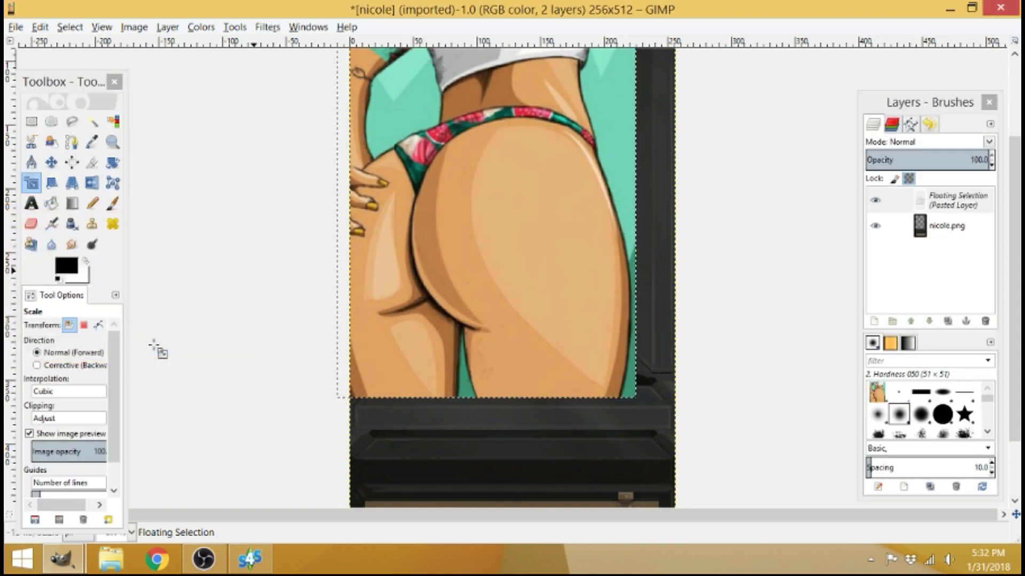
left_click(425, 346)
scroll(98, 291, "down", 8)
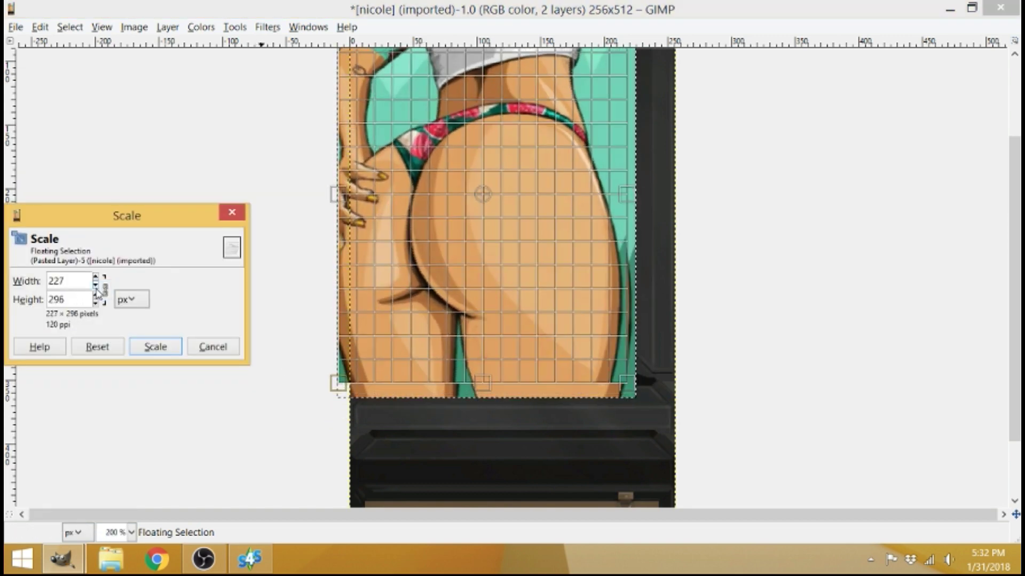
scroll(98, 291, "down", 1)
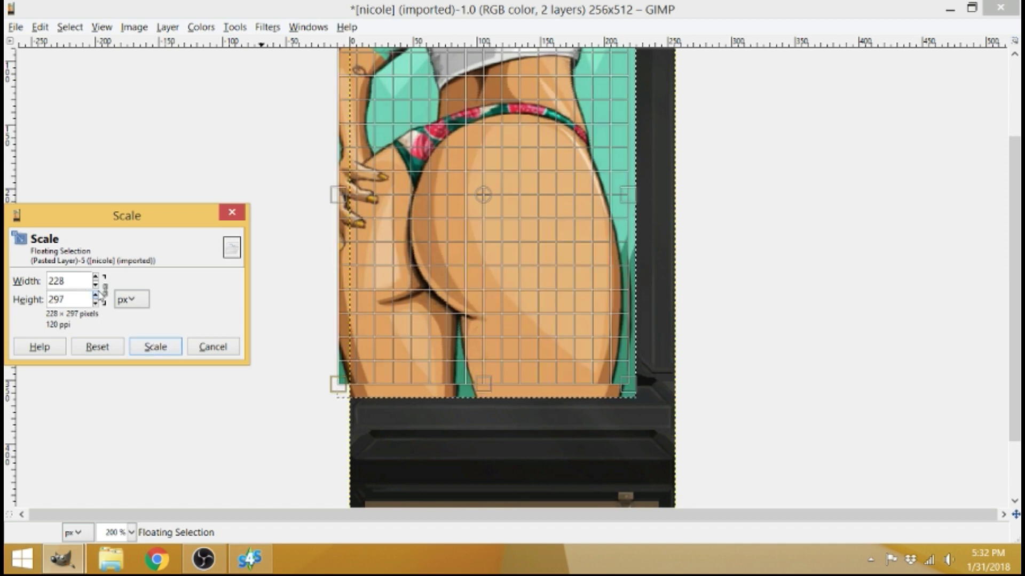
left_click(155, 346)
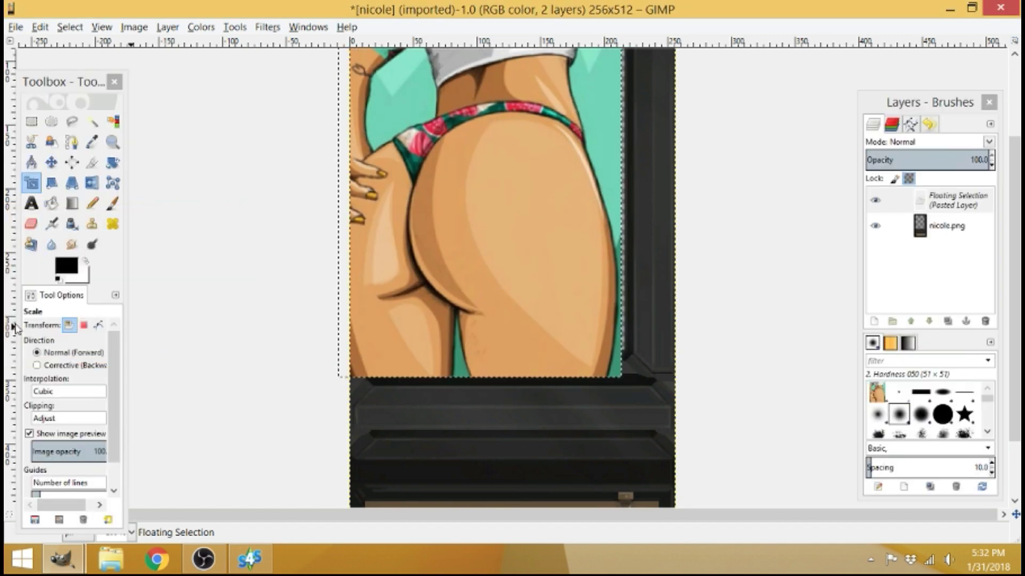
- Nudge the picture up, fit its corner and right edge to the frame, and zoom out
key("m")
mouse_move(458, 281)
left_mouse_down()
mouse_move(461, 268)
mouse_move(469, 274)
left_mouse_up()
key("shift+s")
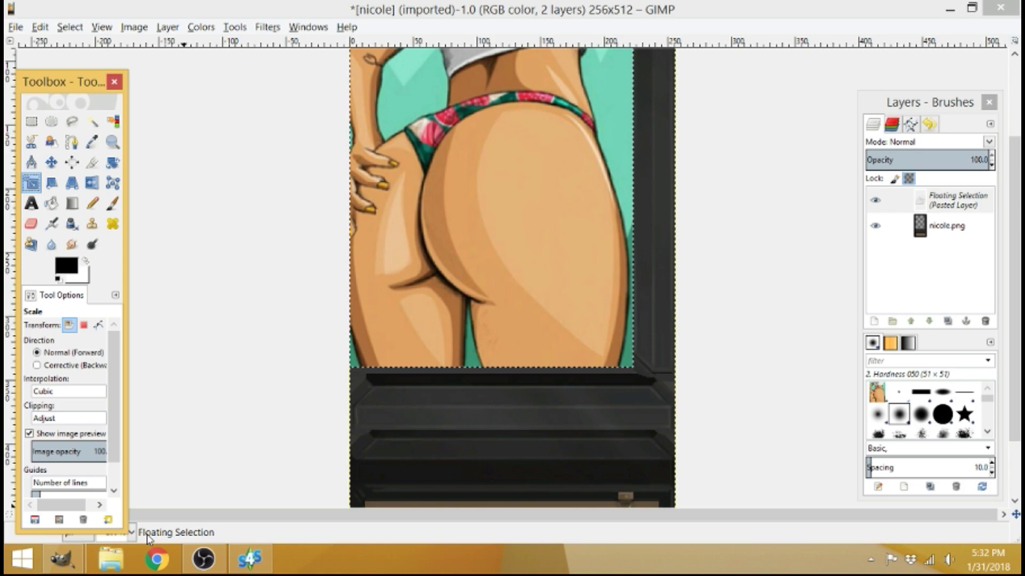
scroll(477, 408, "up", 2, "ctrl")
left_click(477, 409)
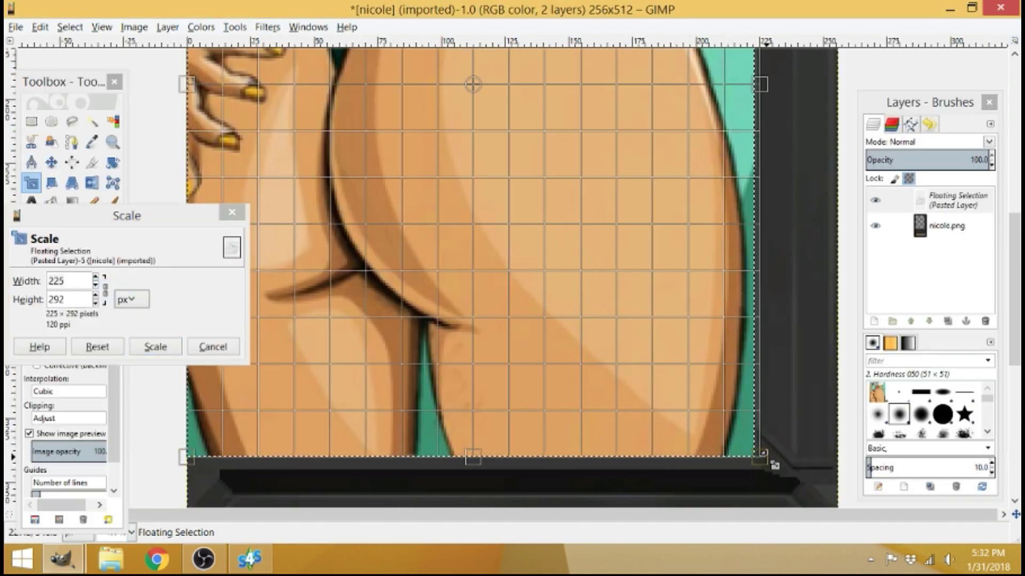
left_click_drag(766, 457, 721, 427)
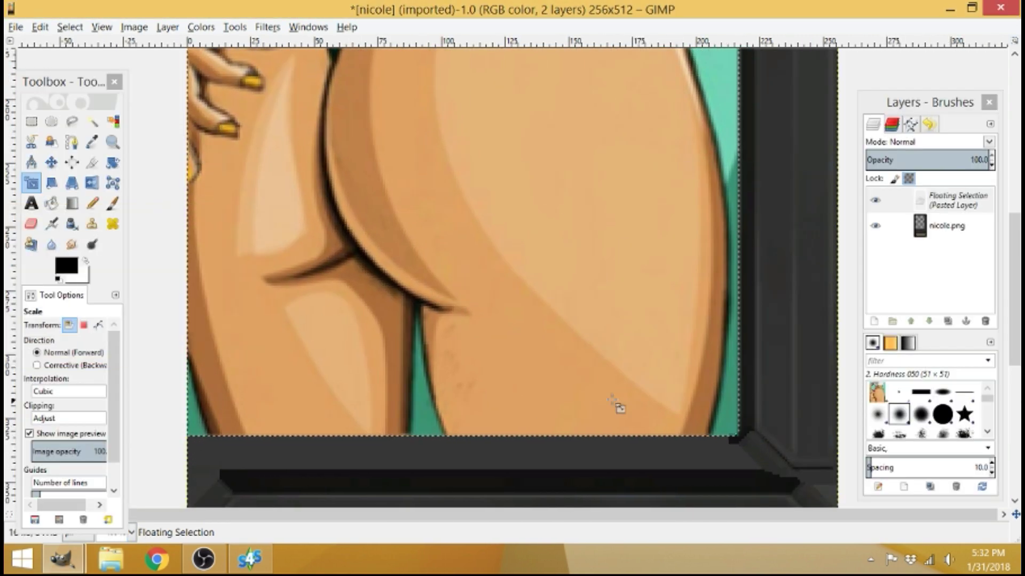
left_click(152, 349)
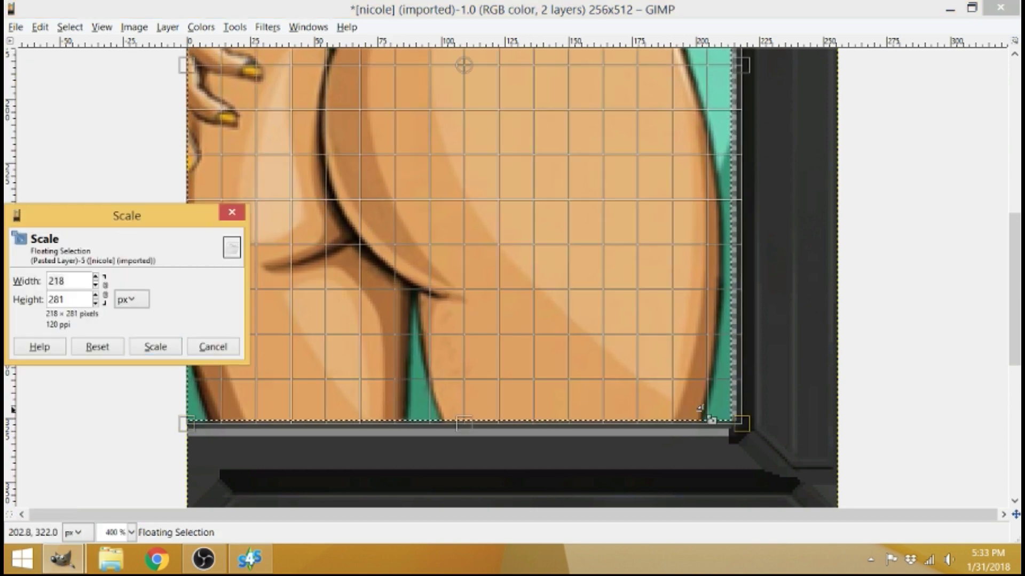
mouse_move(737, 64)
left_mouse_down()
mouse_move(758, 65)
mouse_move(741, 67)
left_mouse_up()
left_click(155, 347)
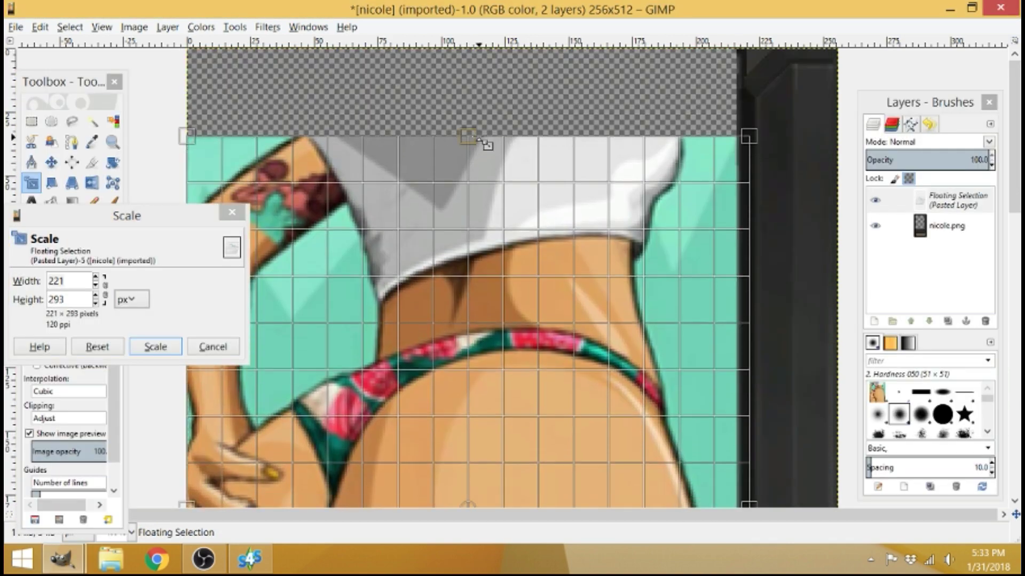
left_click(155, 347)
left_click(131, 533)
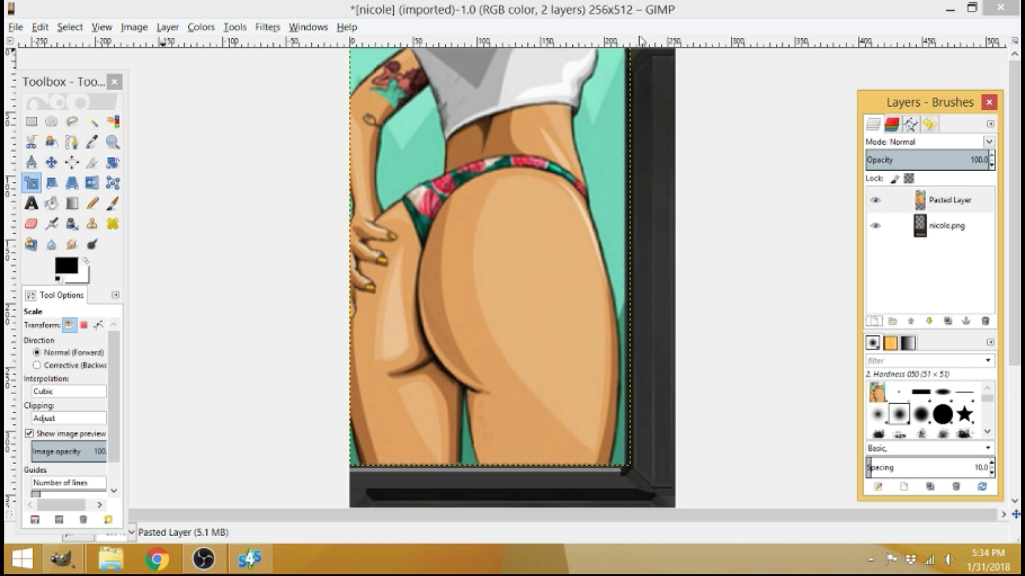
- Export the edited texture as PNG with default options, overwriting nicole.png on the Desktop
left_click(12, 33)
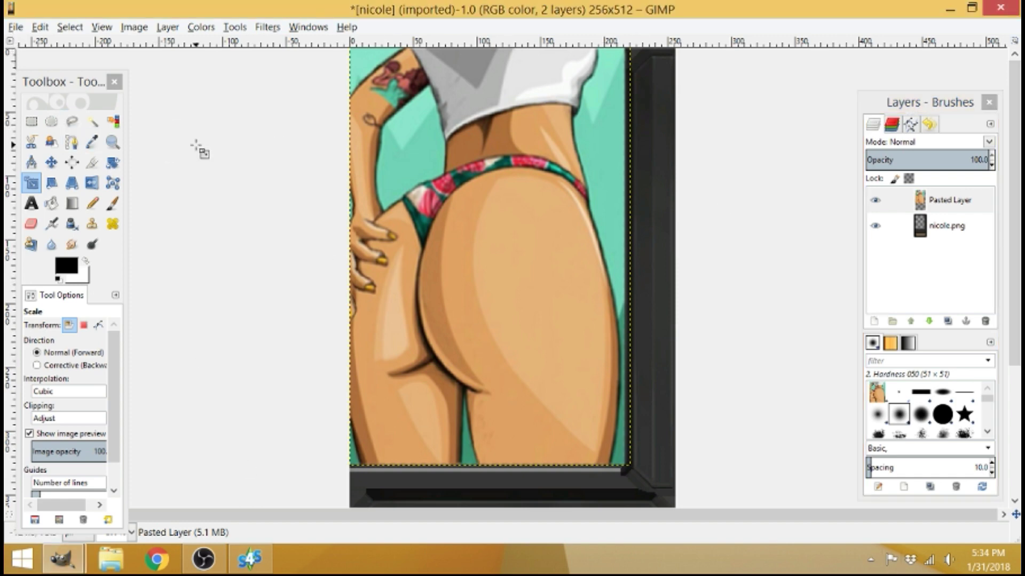
left_click(16, 28)
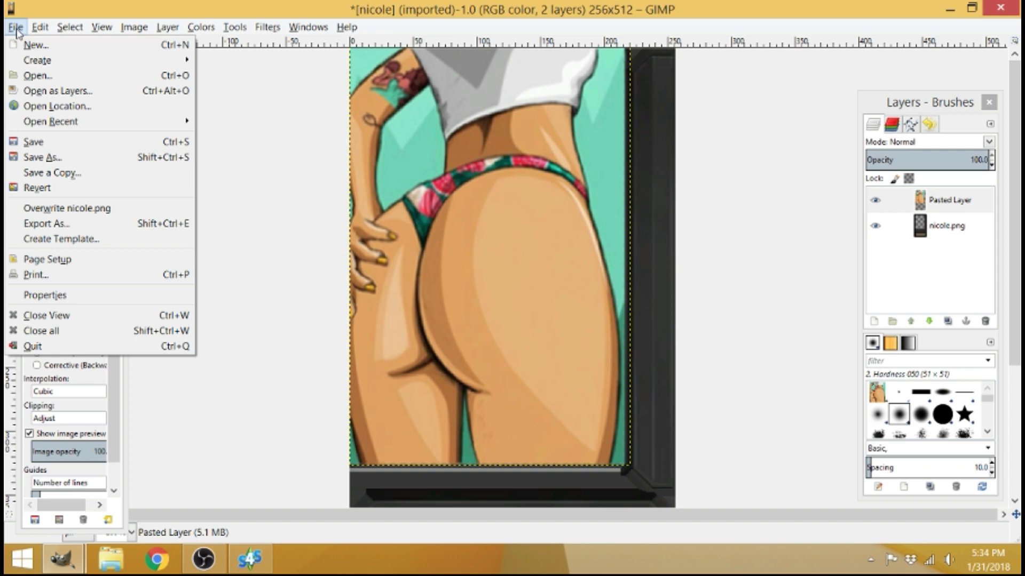
left_click(40, 223)
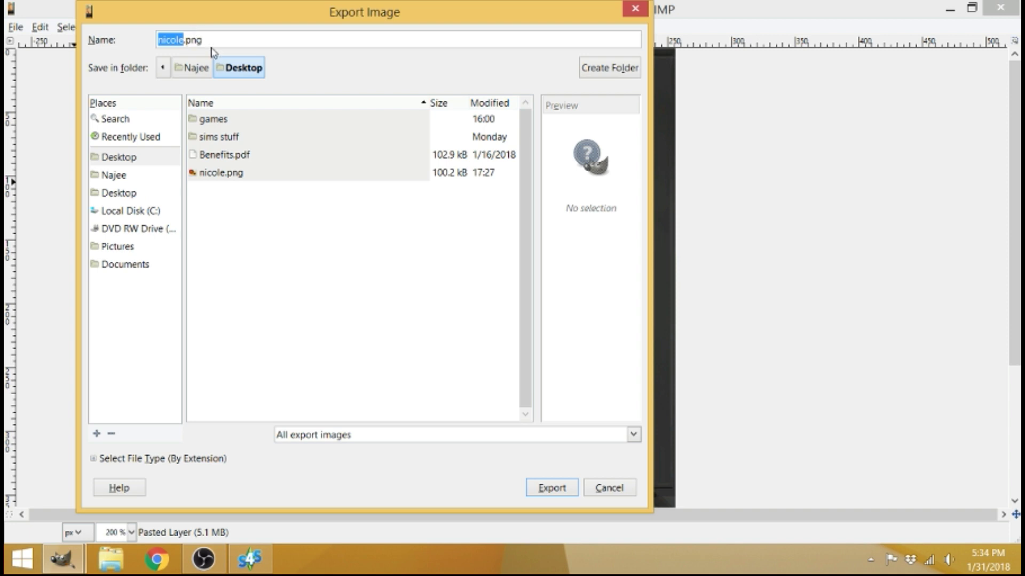
left_click(541, 494)
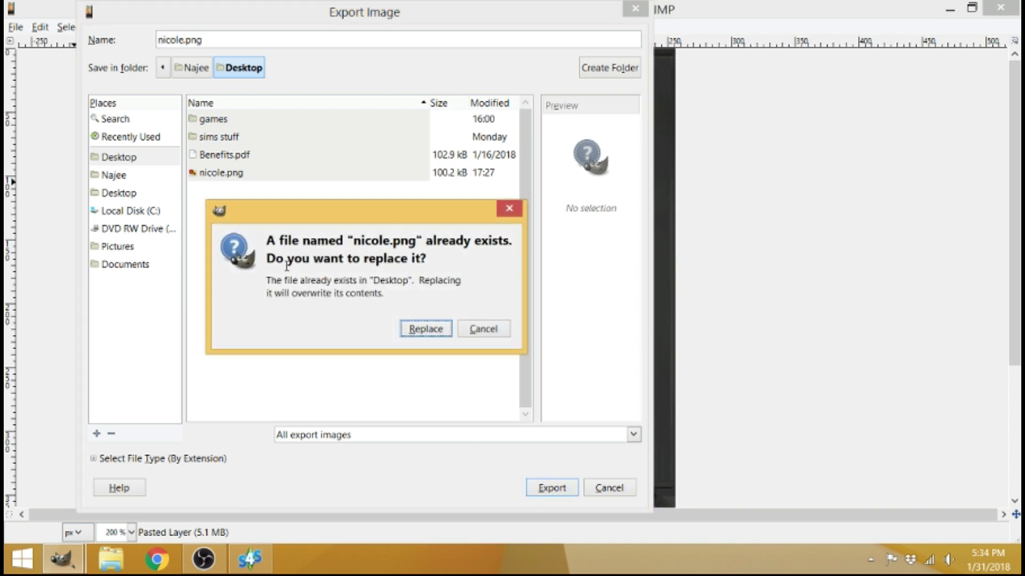
left_click(437, 335)
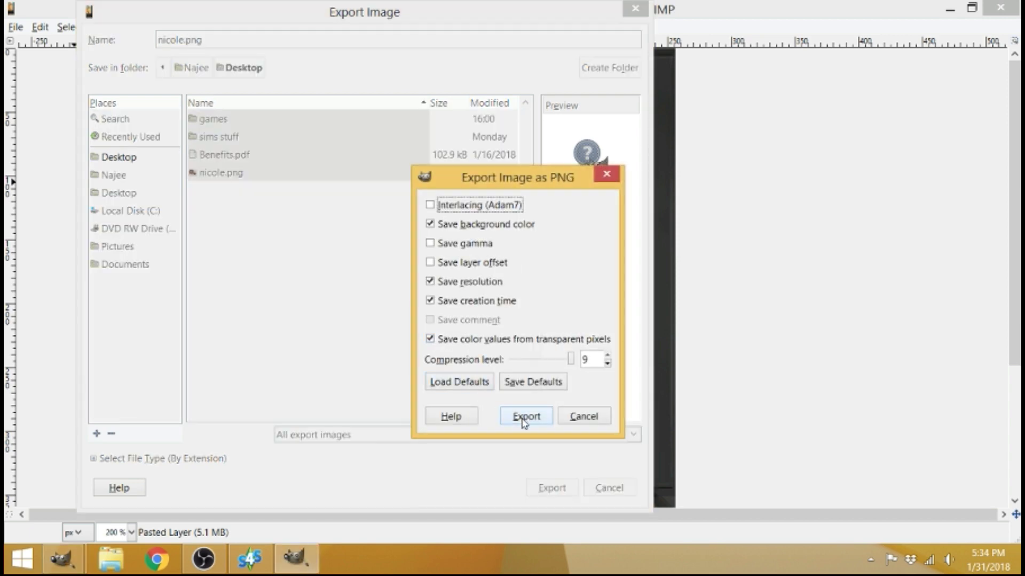
left_click(524, 418)
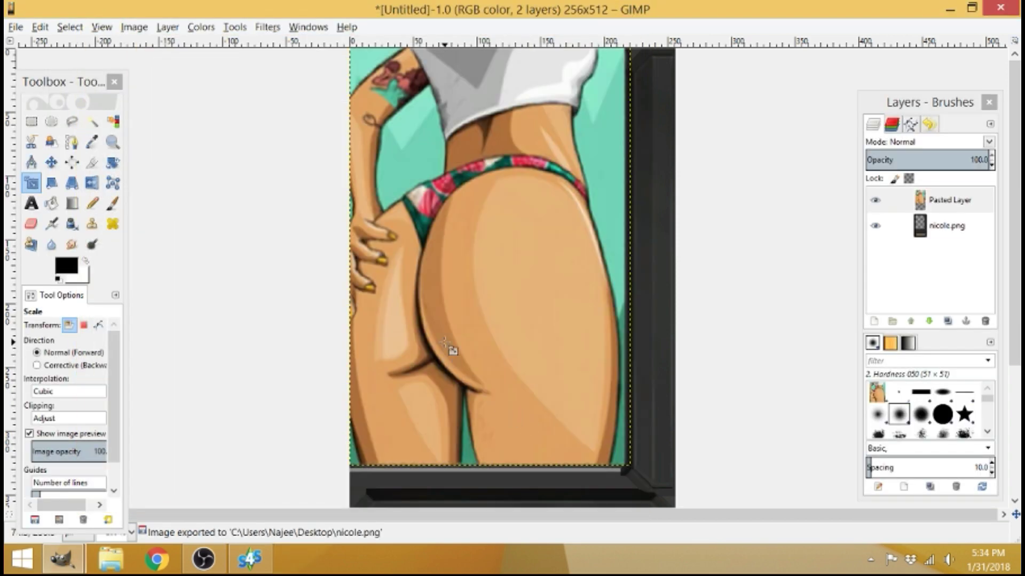
- Close the nicole image discarding changes, close the source picture, and quit GIMP
left_click(1000, 7)
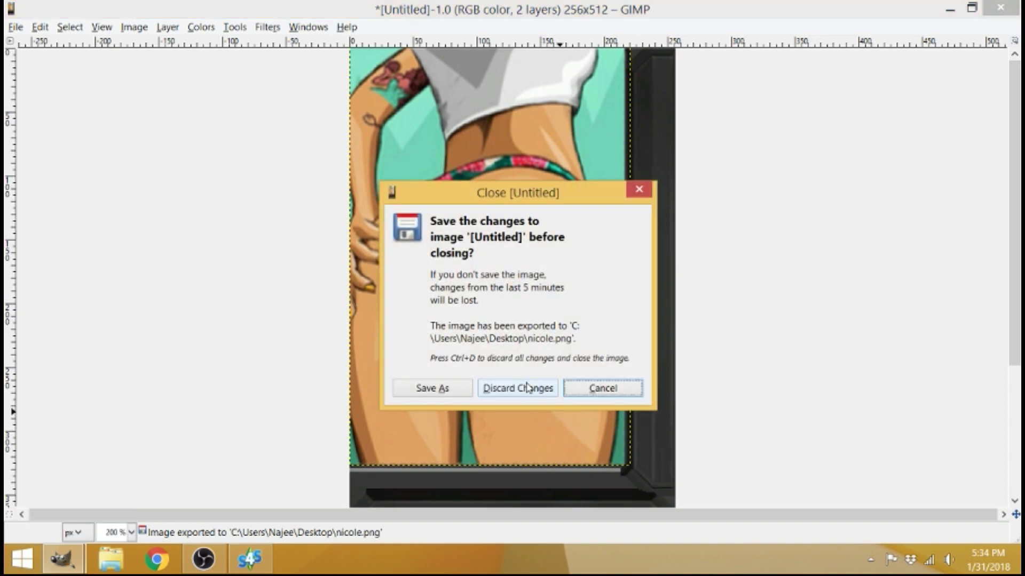
left_click(526, 388)
left_click(64, 559)
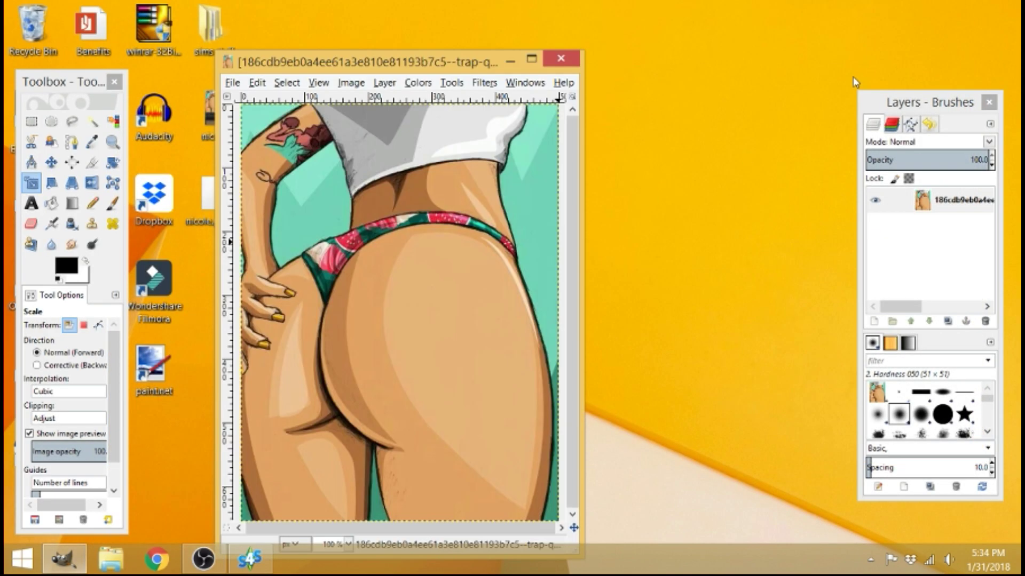
left_click(566, 63)
left_click_drag(707, 62, 366, 110)
left_click(722, 106)
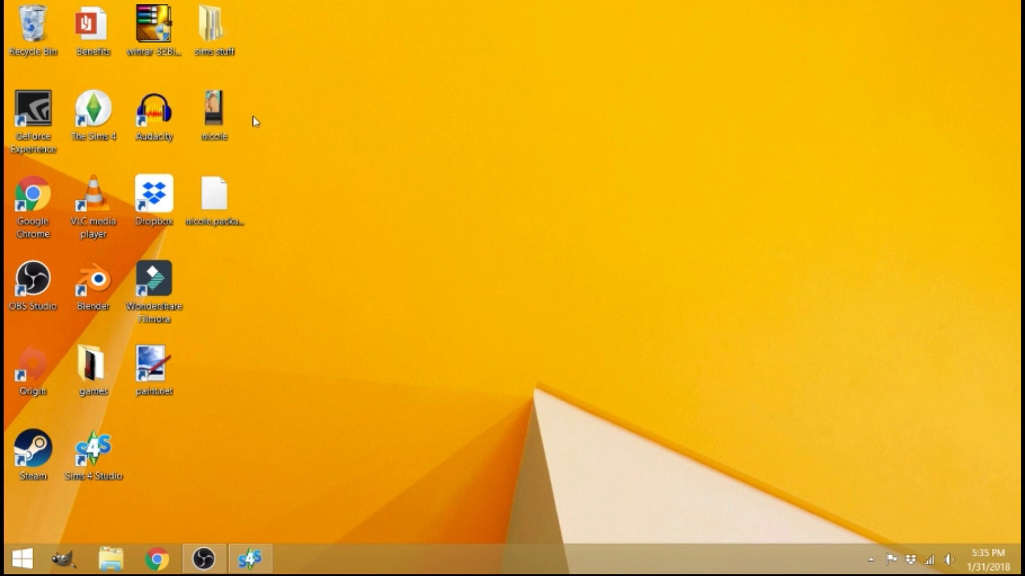
- Import nicole.png as the clown frame's texture and save the package
left_click(254, 566)
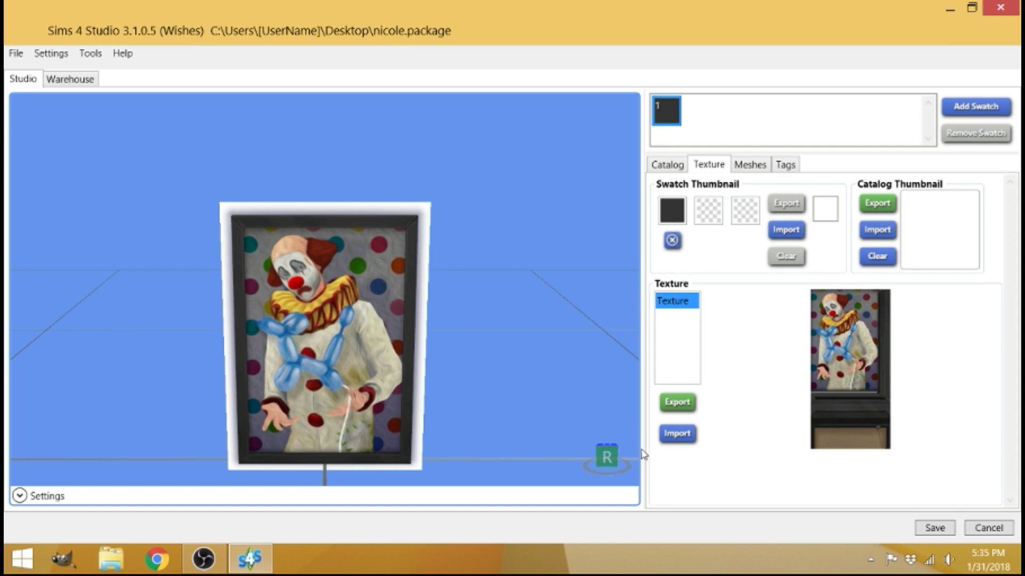
left_click(673, 435)
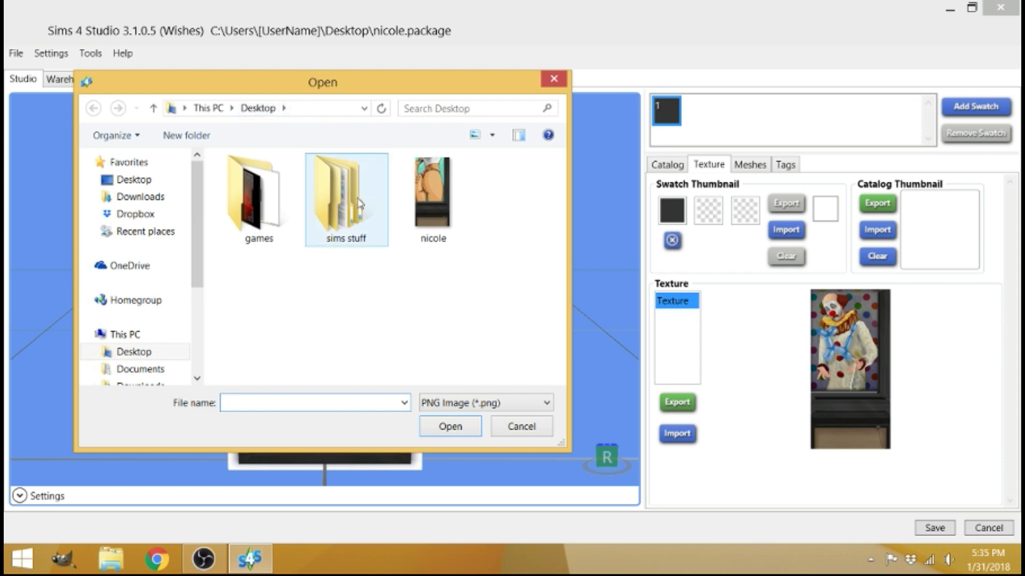
double_click(440, 210)
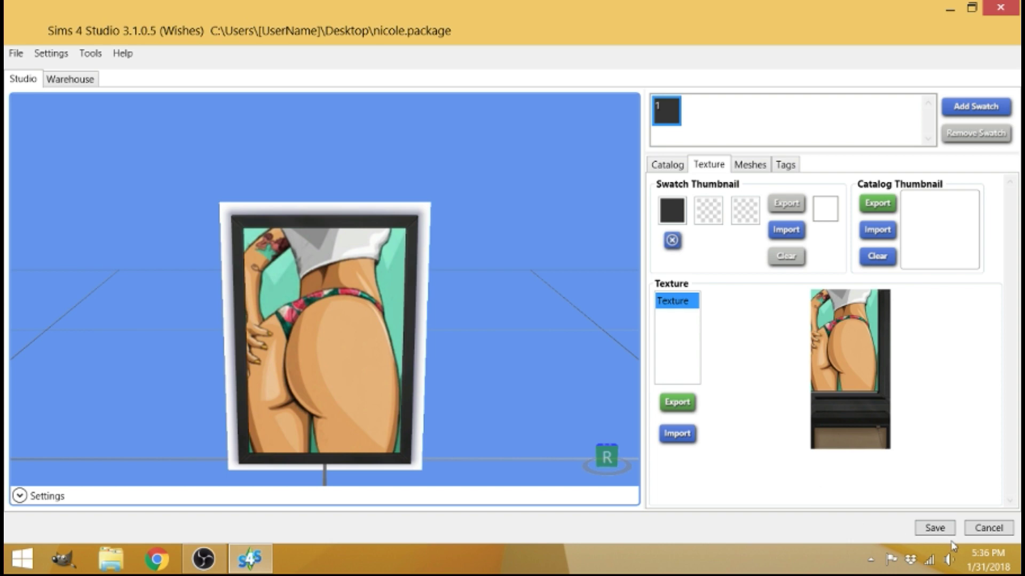
left_click(935, 528)
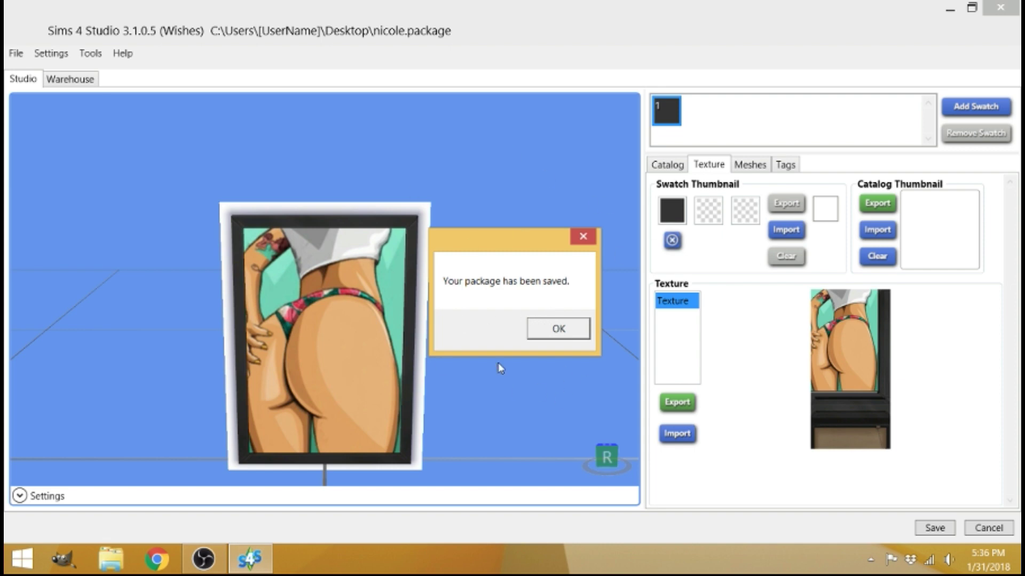
left_click(544, 335)
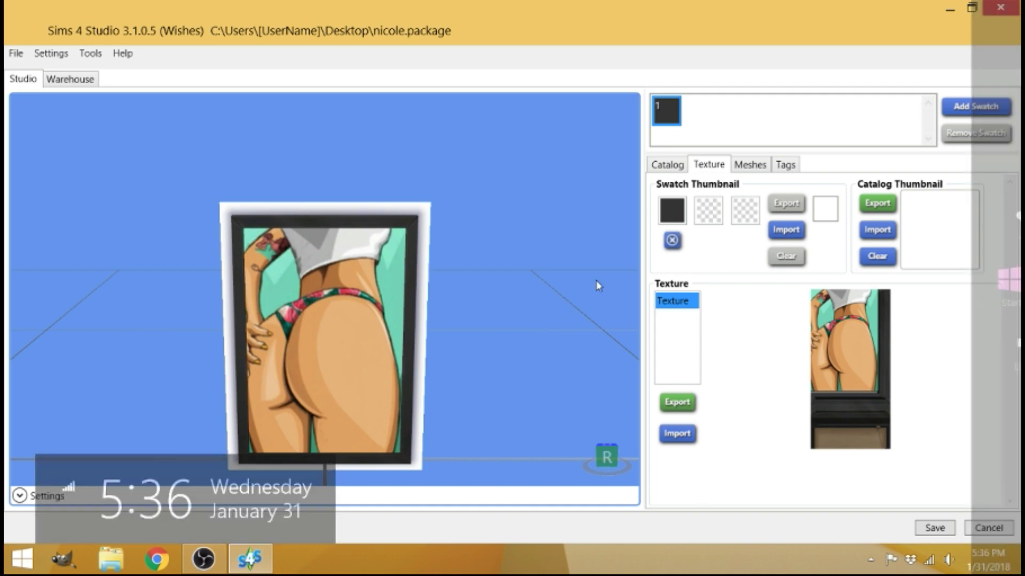
- Close Sims 4 Studio and browse to Documents > Electronic Arts > The Sims 4 > Mods
left_click(1001, 9)
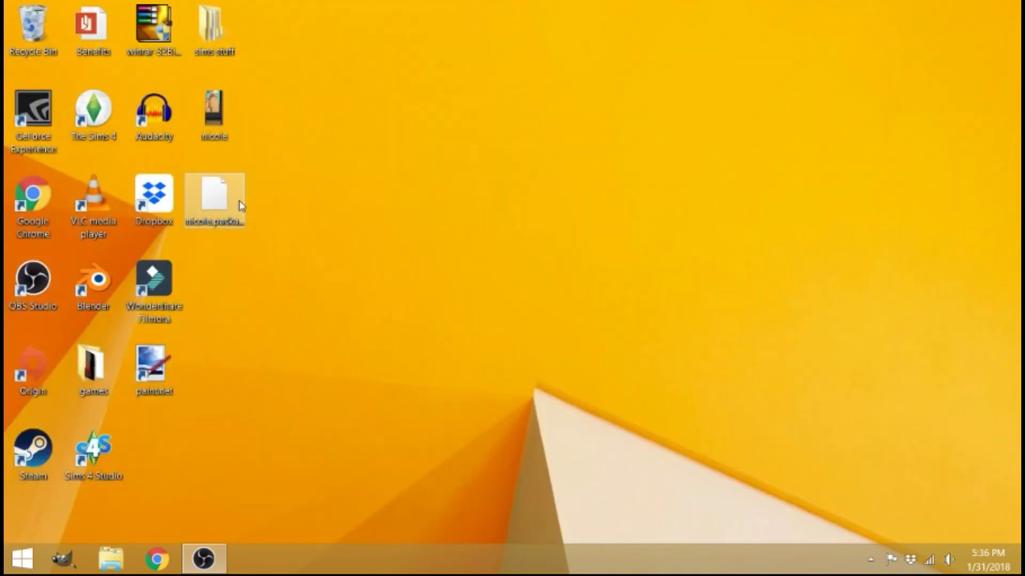
left_click(123, 556)
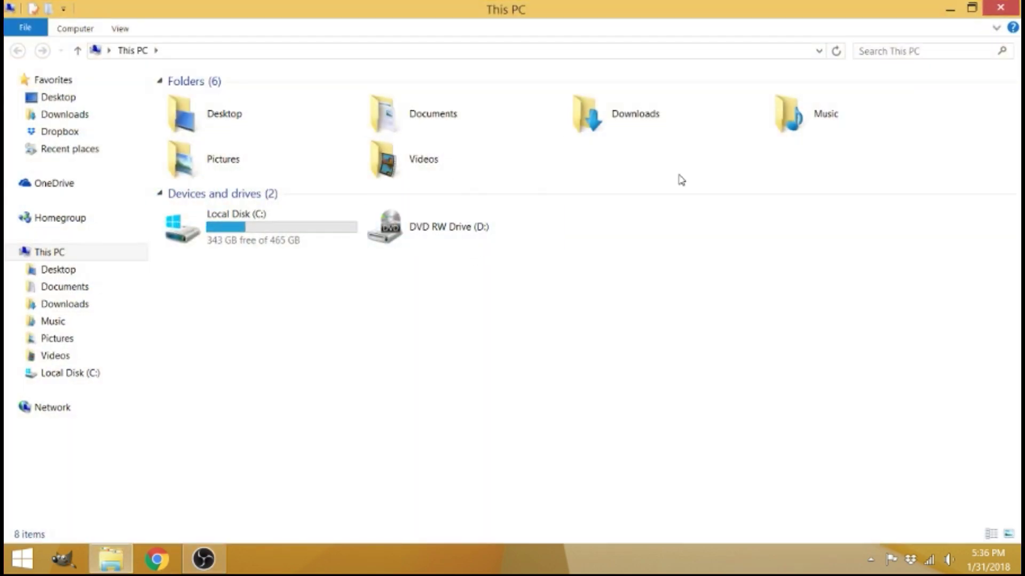
double_click(405, 121)
double_click(247, 122)
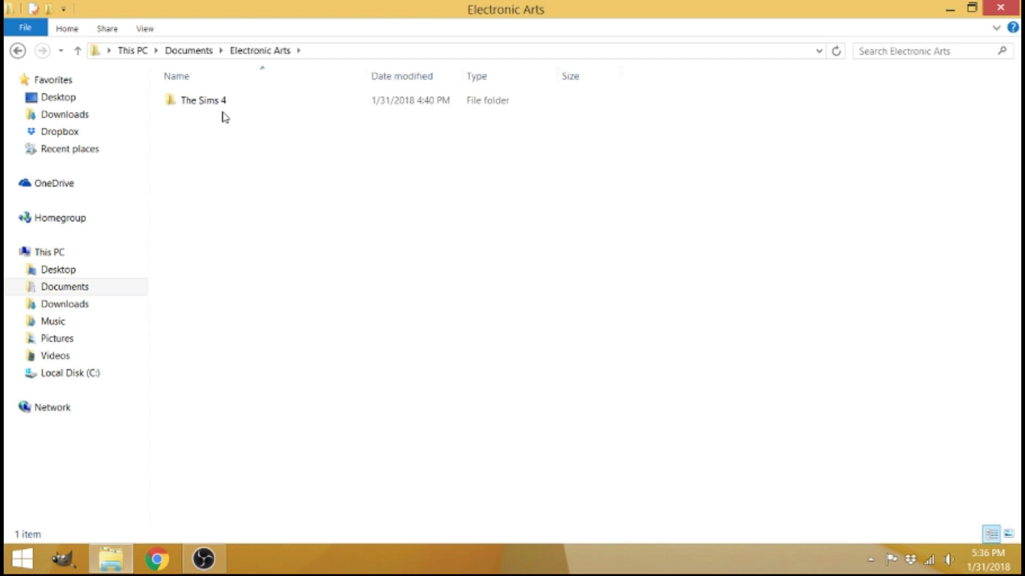
double_click(223, 104)
scroll(192, 320, "down", 3)
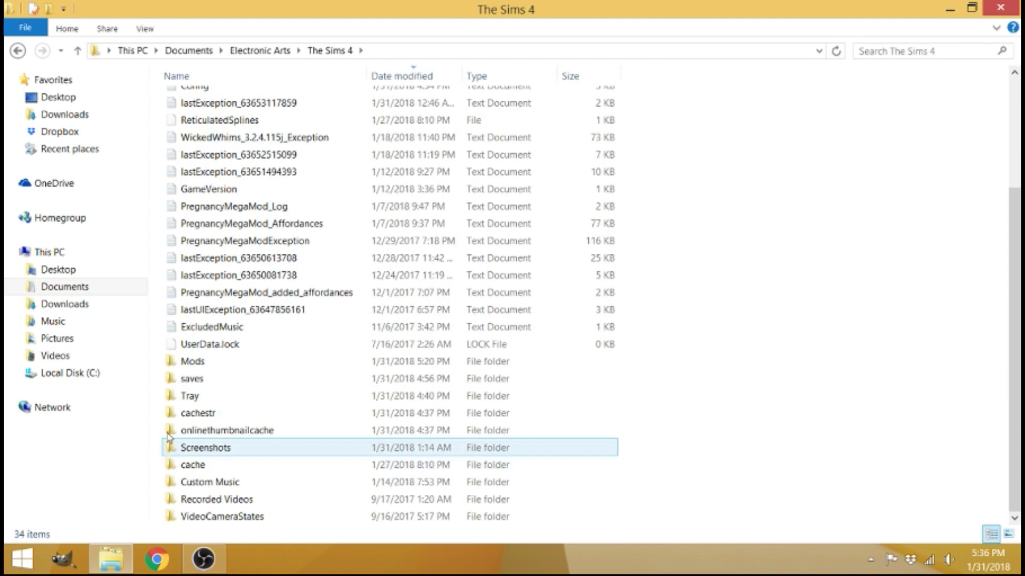
double_click(187, 363)
- Drag nicole.package from the Desktop into the Mods folder
left_click(971, 8)
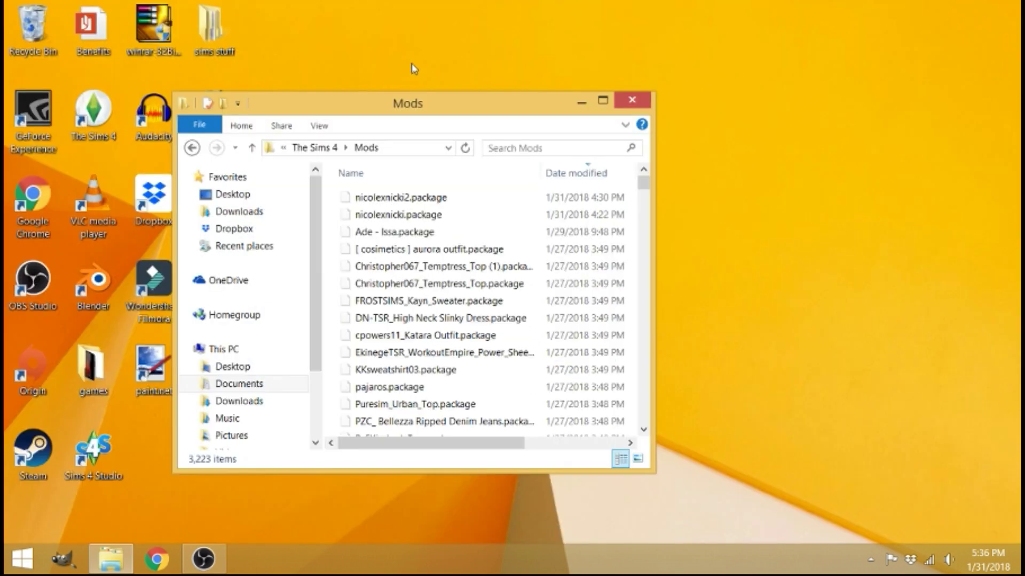
left_click_drag(342, 115, 566, 27)
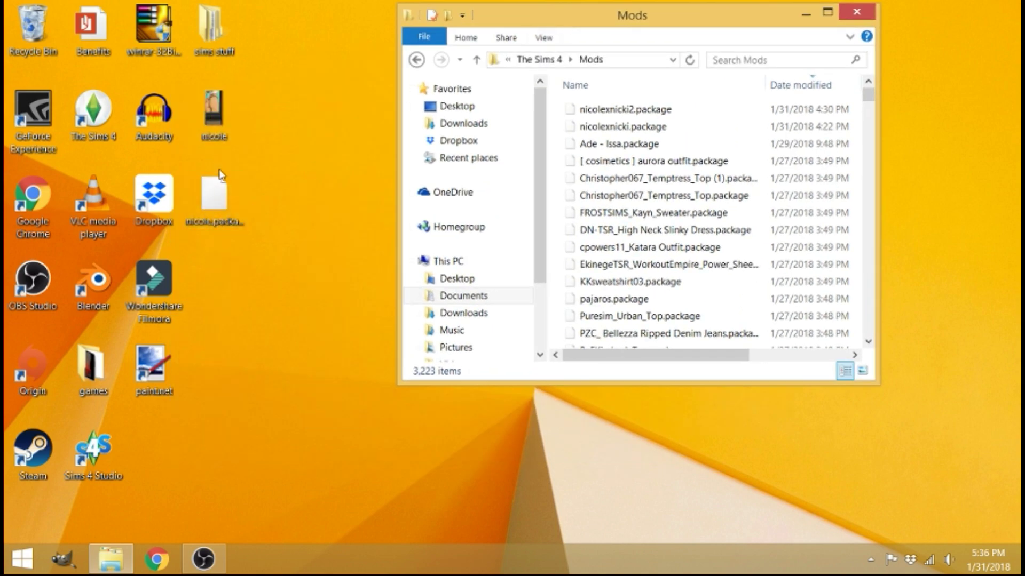
left_click_drag(215, 201, 613, 180)
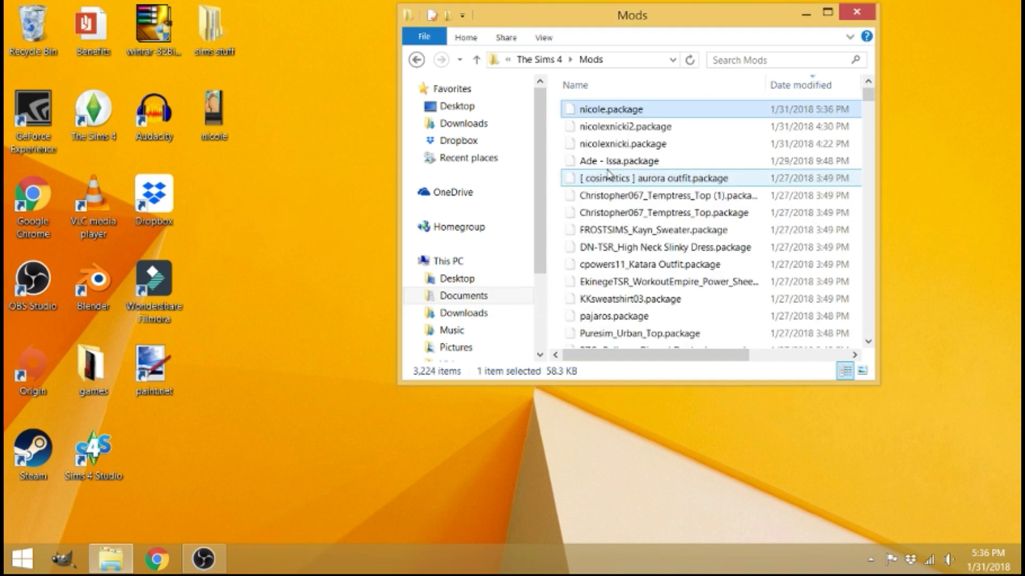
- Close the Mods window, enter Build mode, and scroll Custom Content decorations to the $10 nicole painting
left_click(856, 12)
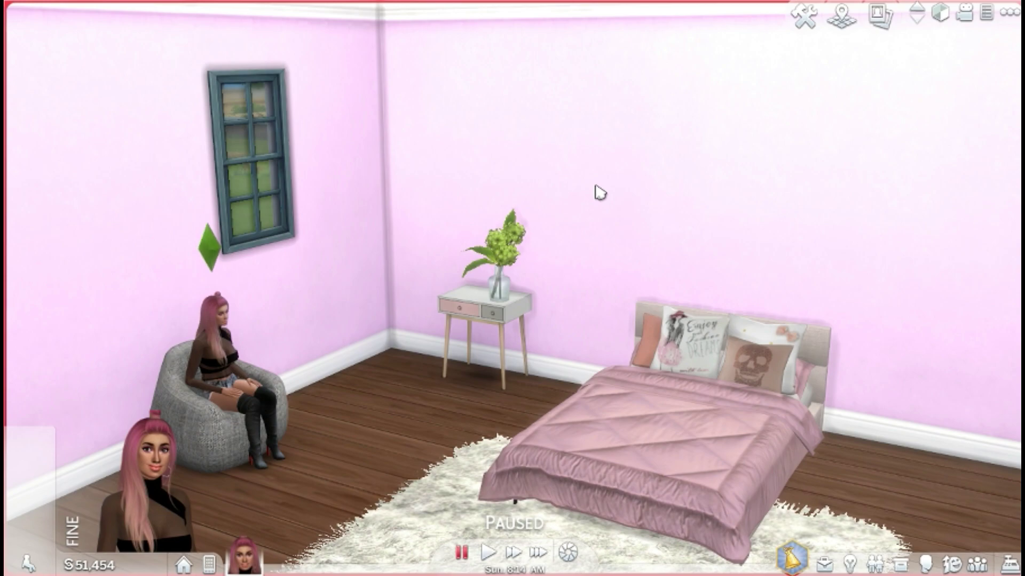
left_click(803, 17)
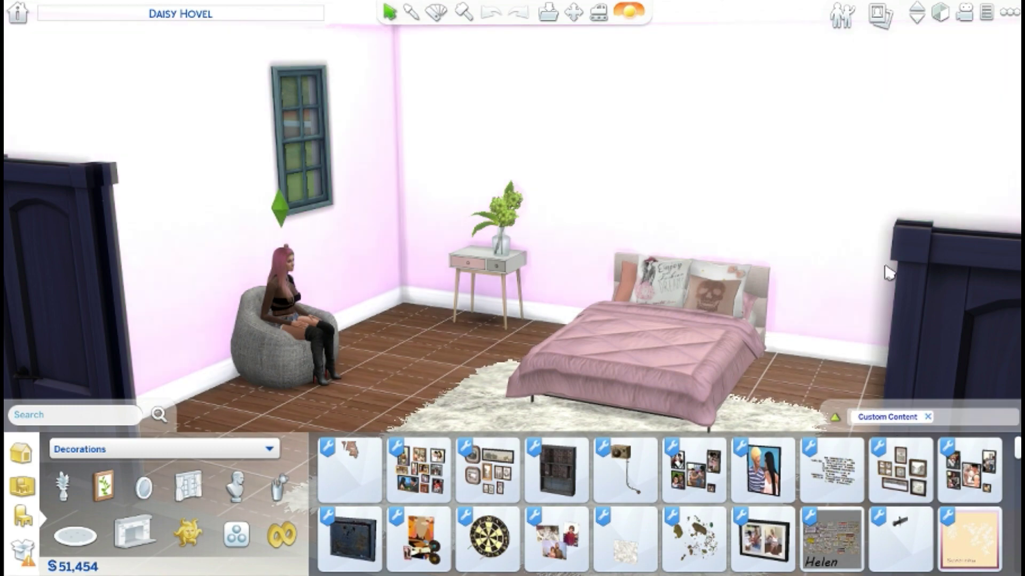
scroll(894, 272, "up", 5)
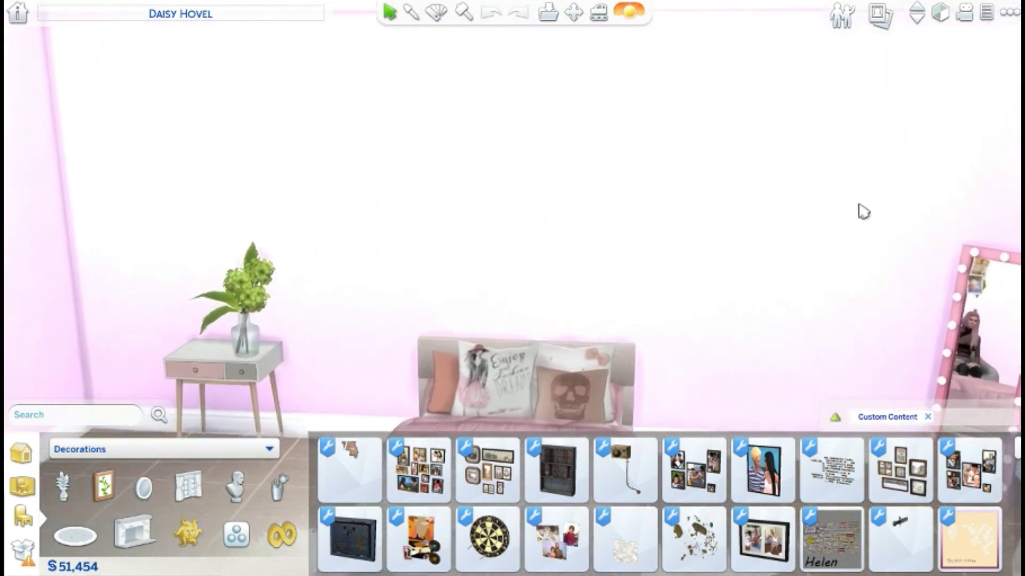
scroll(667, 480, "down", 1)
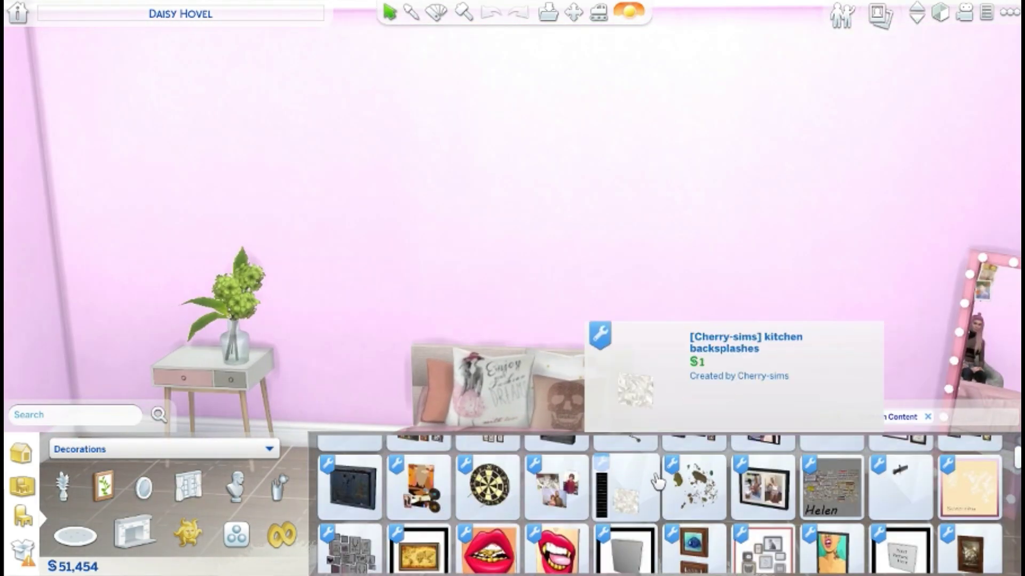
scroll(646, 478, "down", 1)
scroll(644, 475, "down", 1)
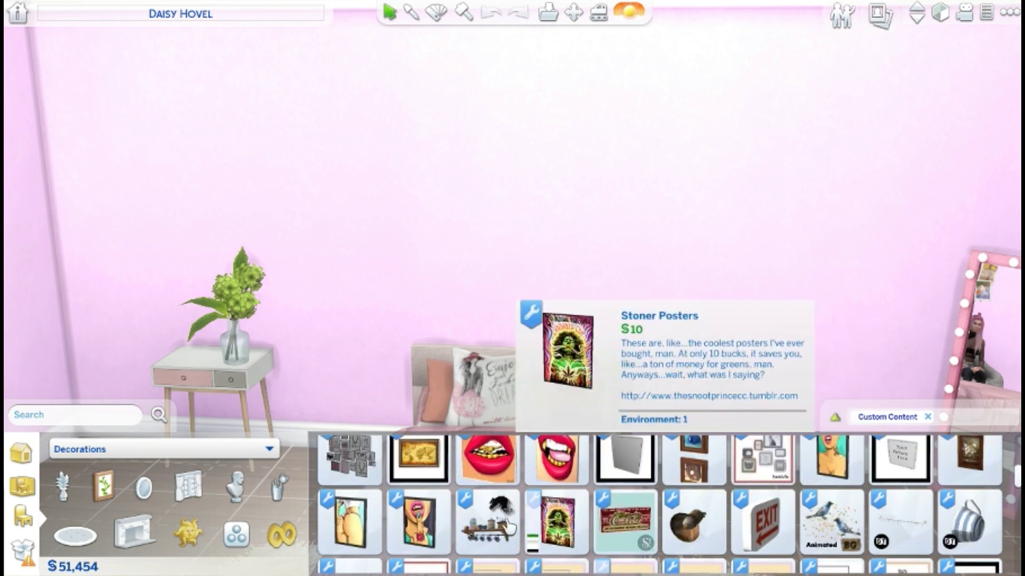
- Place the nicole painting on the wall above the nightstand
left_click(342, 528)
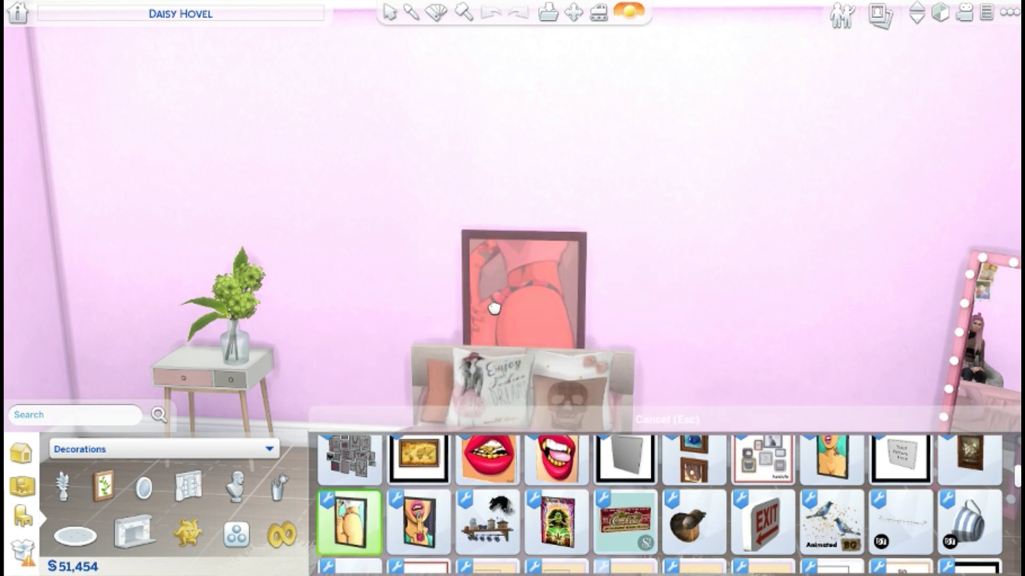
scroll(534, 184, "down", 6)
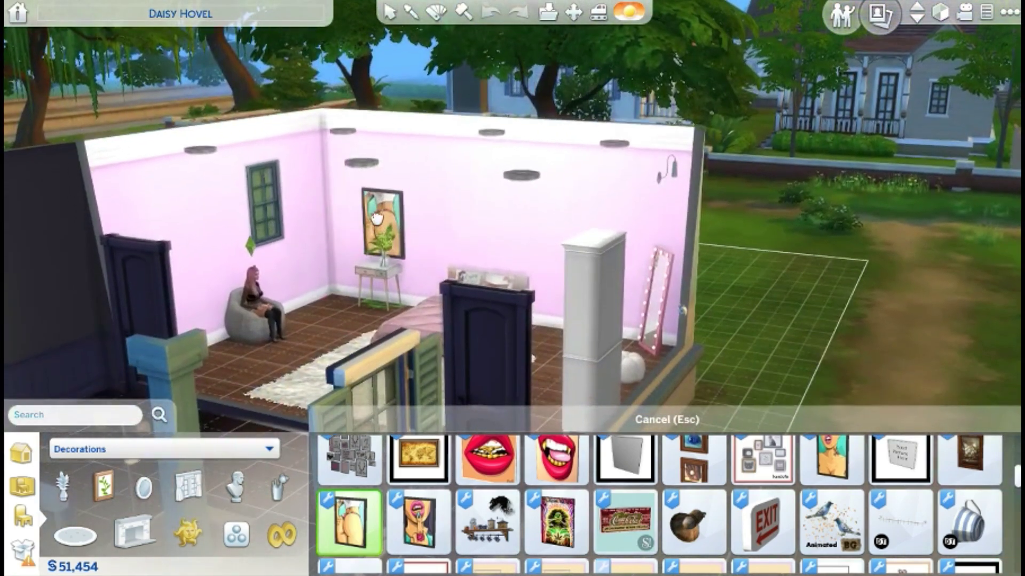
left_click(378, 219, "shift")
scroll(542, 229, "up", 5)
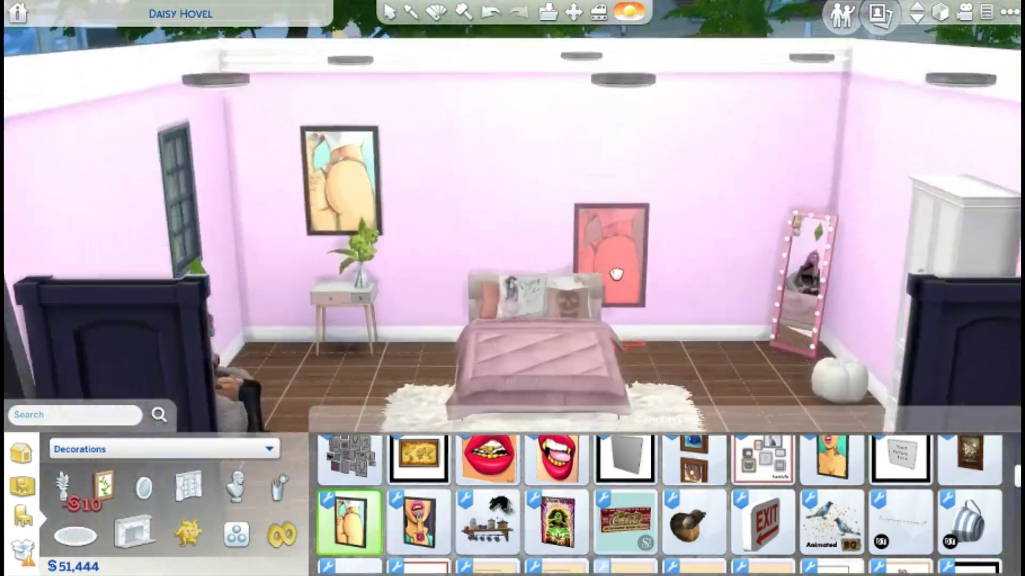
scroll(616, 275, "up", 8)
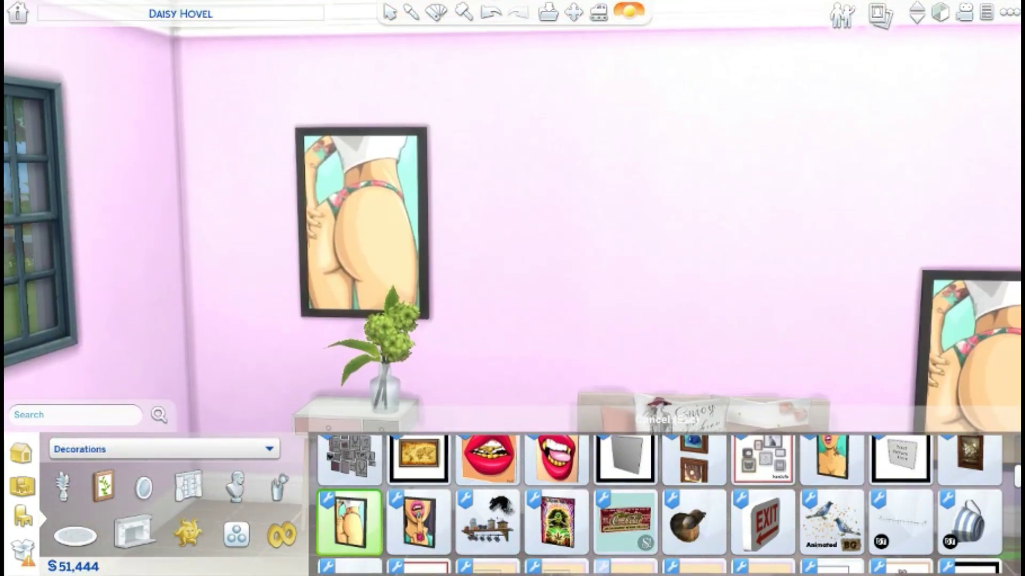
key("Escape")
- Rotate and zoom the camera around the bedroom to inspect the hung painting
scroll(591, 337, "down", 8)
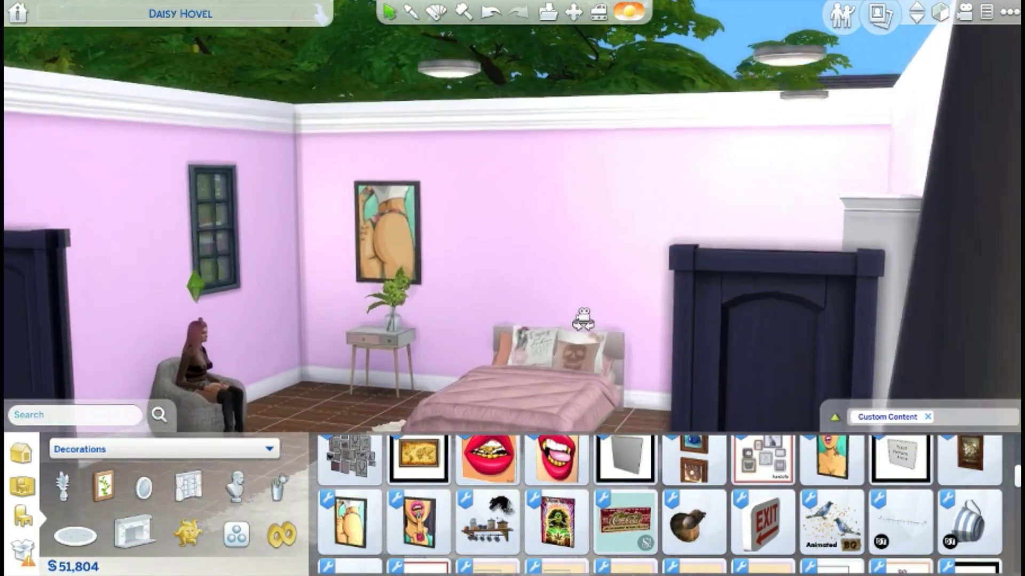
key("e")
scroll(579, 338, "up", 8)
scroll(597, 315, "up", 8)
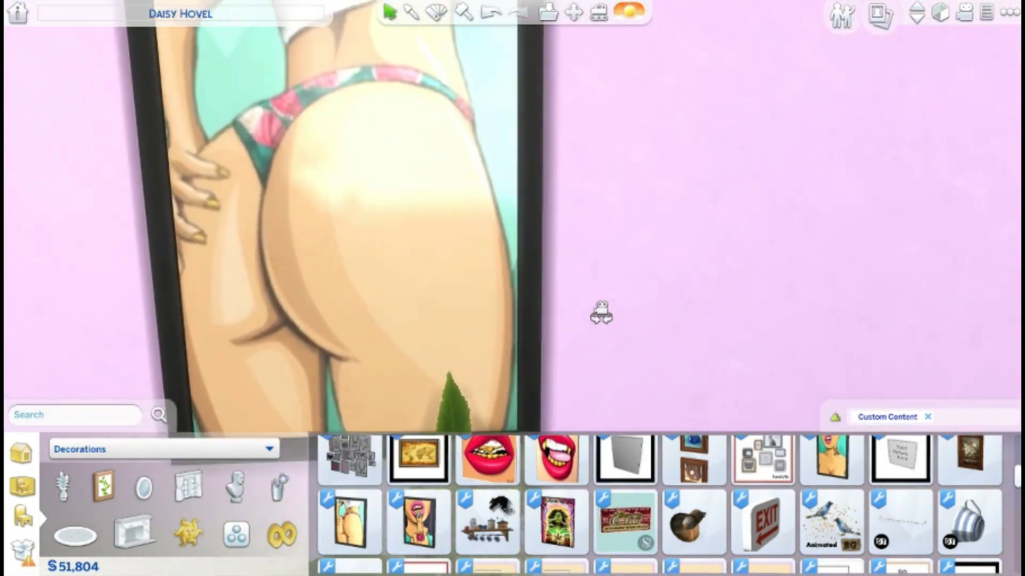
scroll(599, 314, "down", 3)
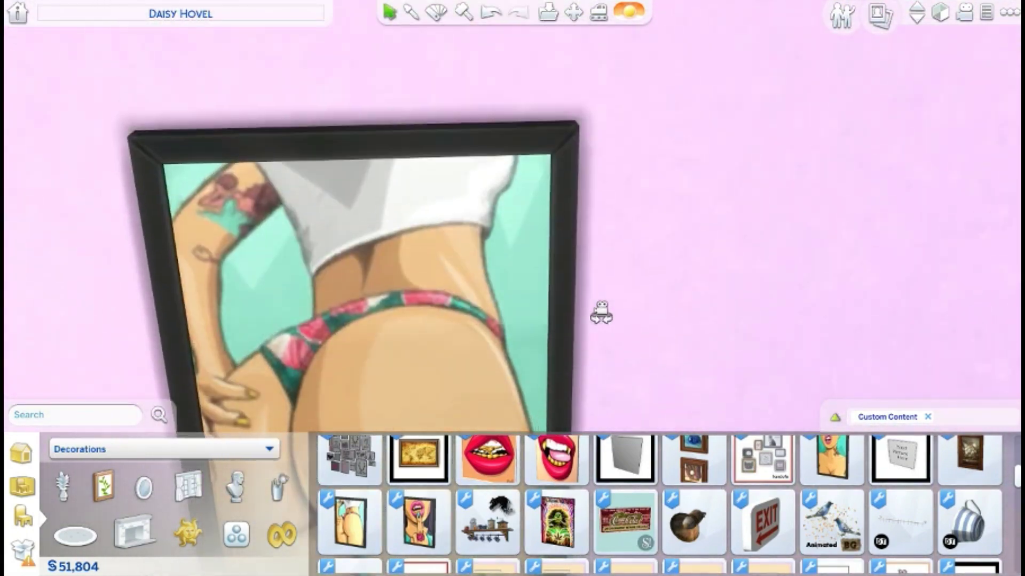
scroll(599, 313, "up", 3)
scroll(674, 290, "down", 5)
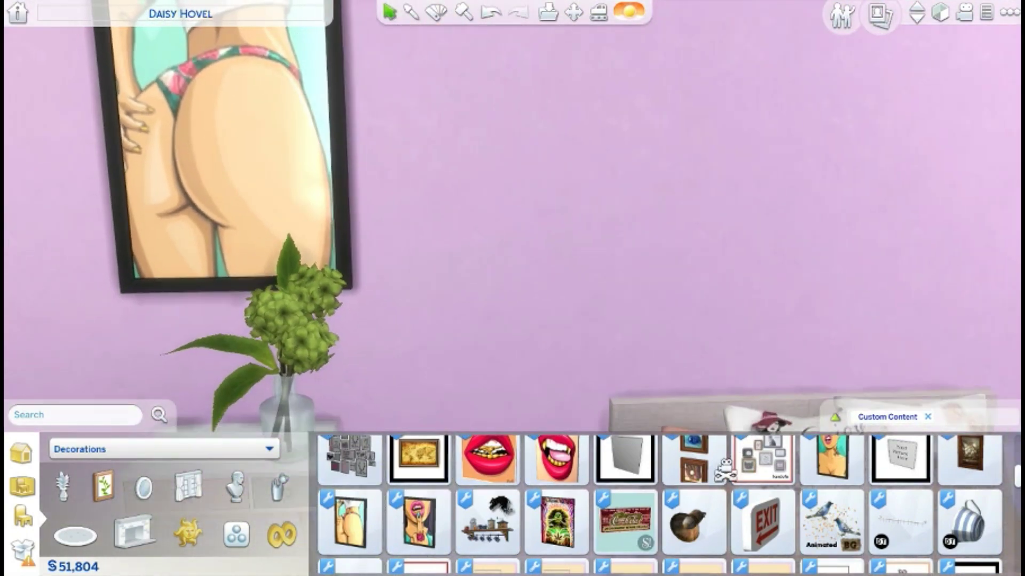
scroll(618, 304, "down", 3)
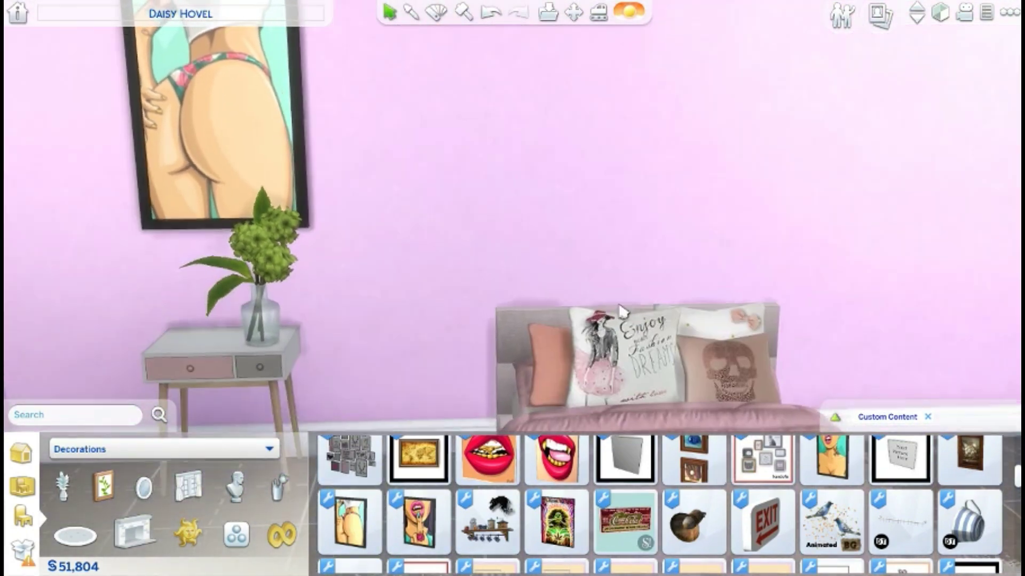